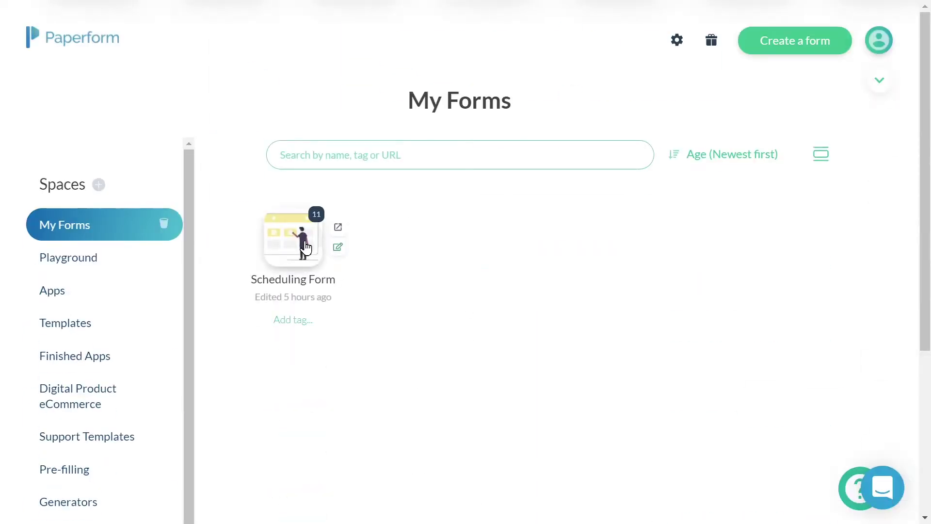
Step: Open the Scheduling Form's submissions list from My Forms and scroll through its 11 entries
left_click(303, 245)
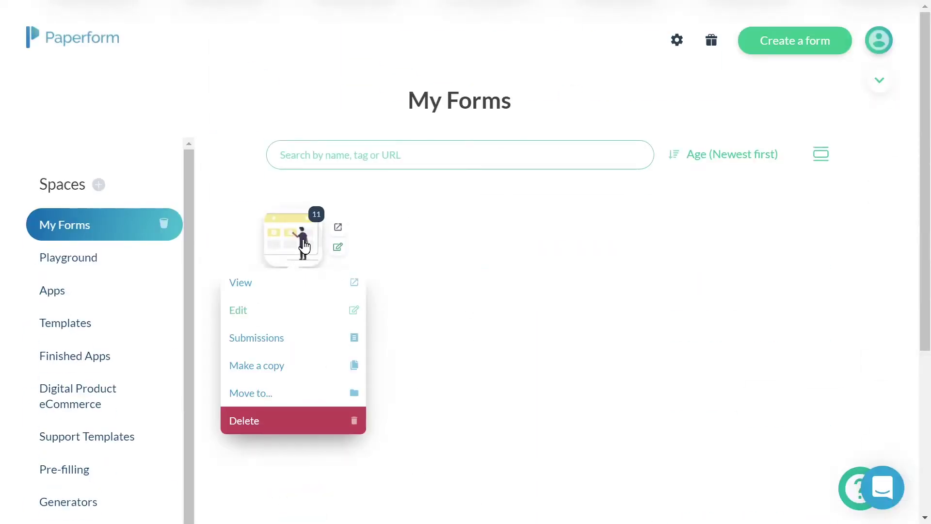
left_click(318, 338)
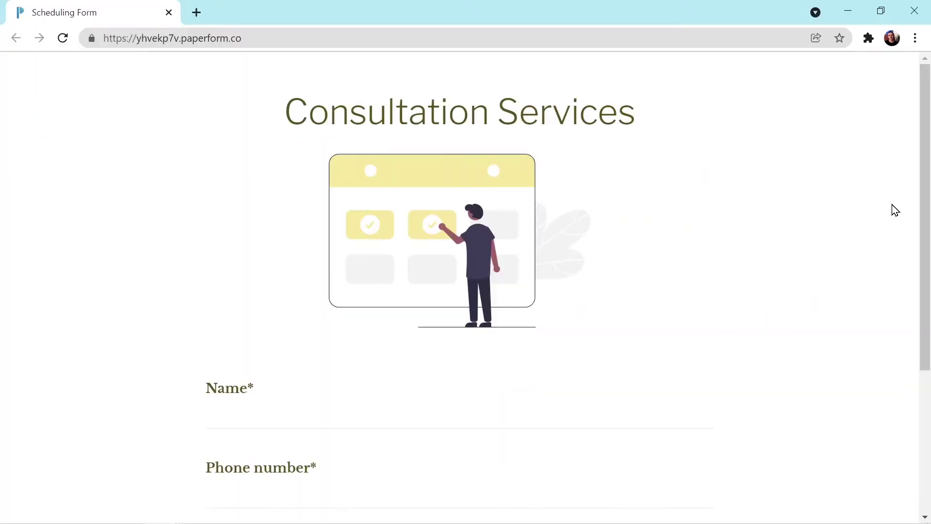
scroll(895, 210, "down", 4)
Step: Fill in the live form's name, phone number and email fields and submit the booking
left_click(601, 210)
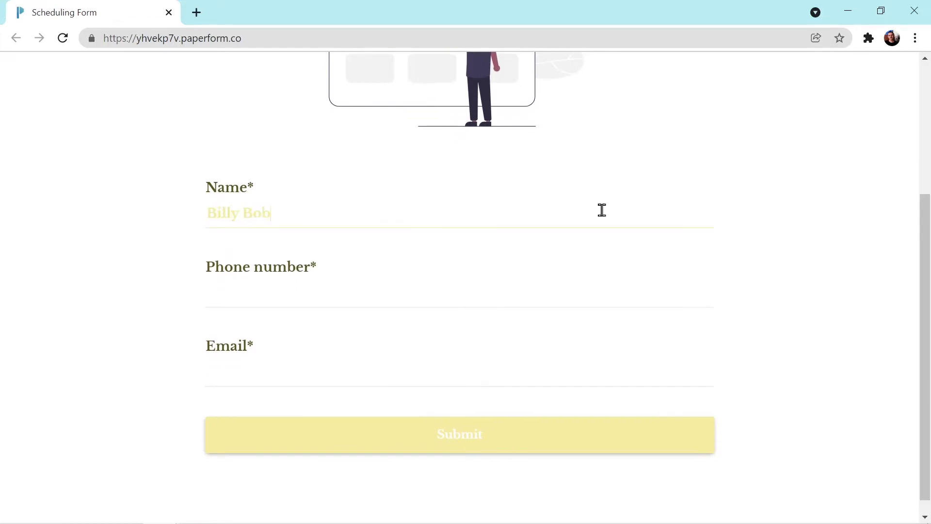
type("081234567")
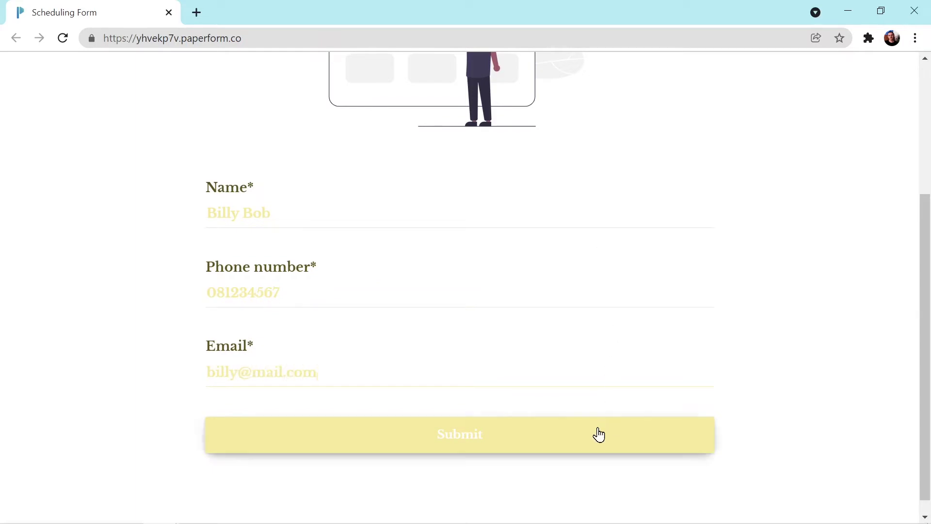
left_click(597, 435)
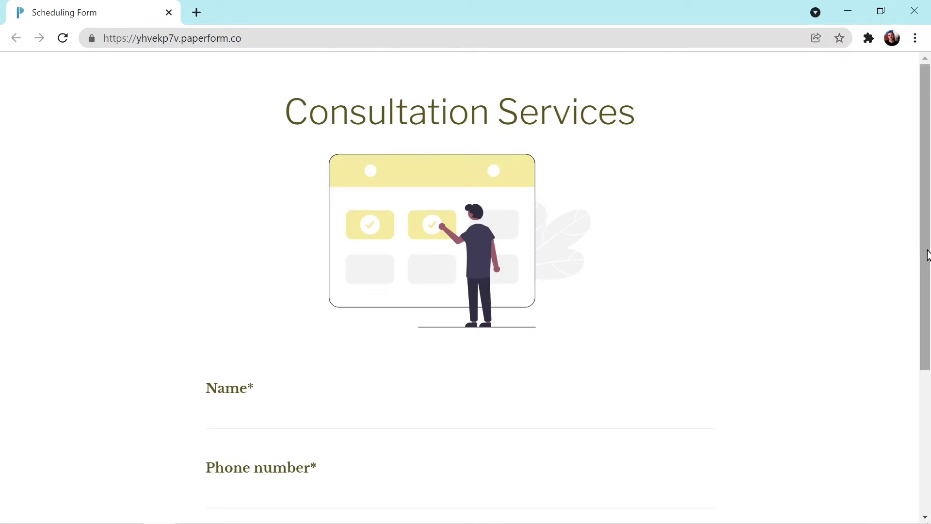
left_click_drag(926, 254, 868, 377)
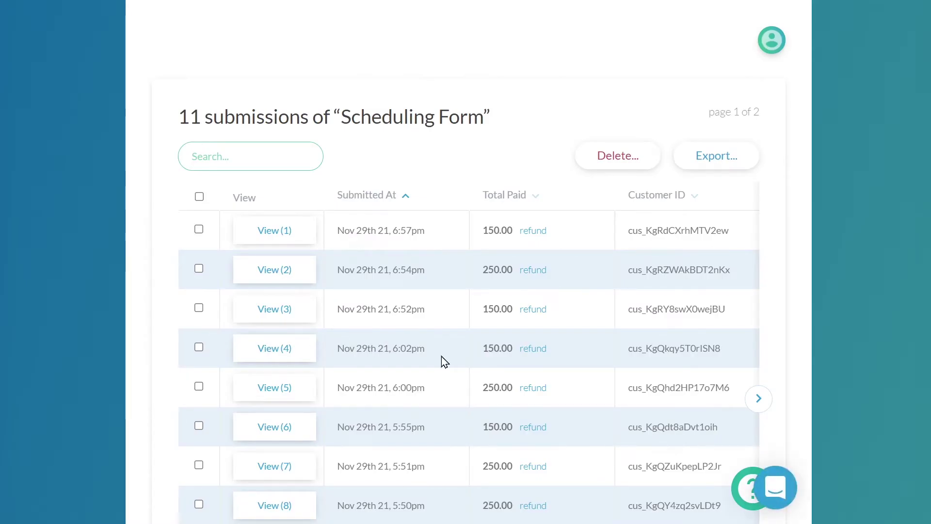
Step: Change the analytics chart to show Completion rate grouped by Week
left_click(758, 399)
left_click(758, 398)
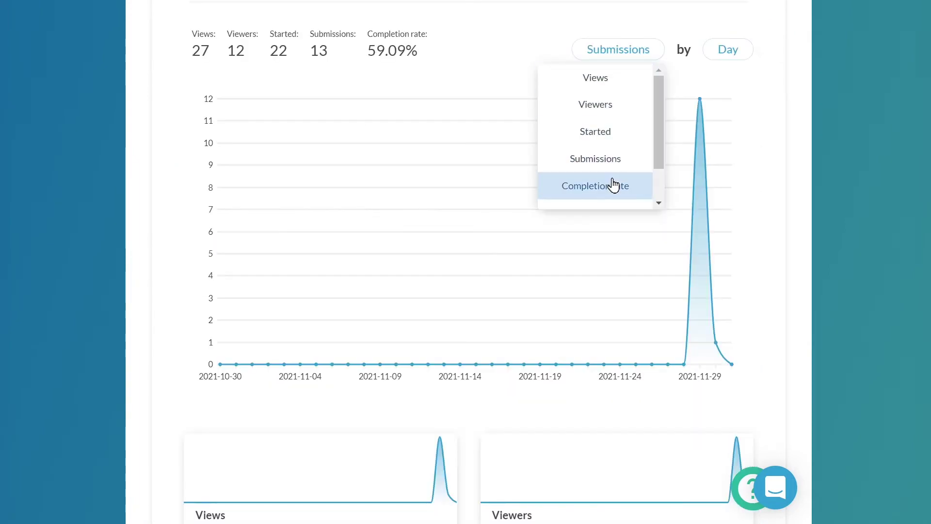
left_click(613, 185)
left_click(728, 54)
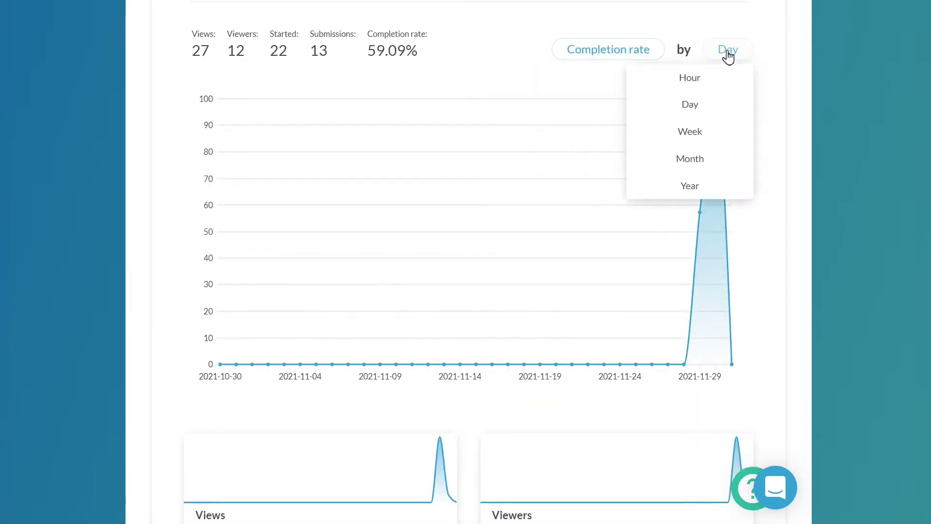
left_click(705, 130)
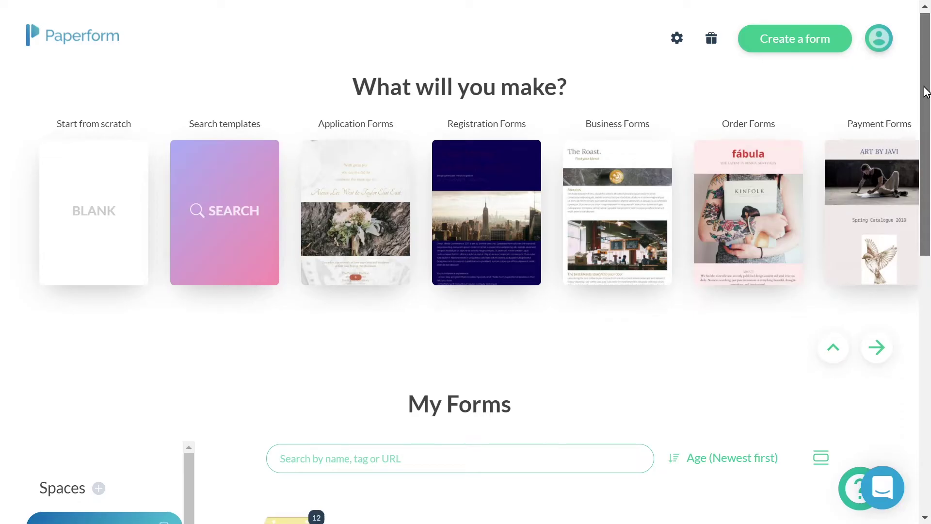
scroll(926, 236, "down", 6)
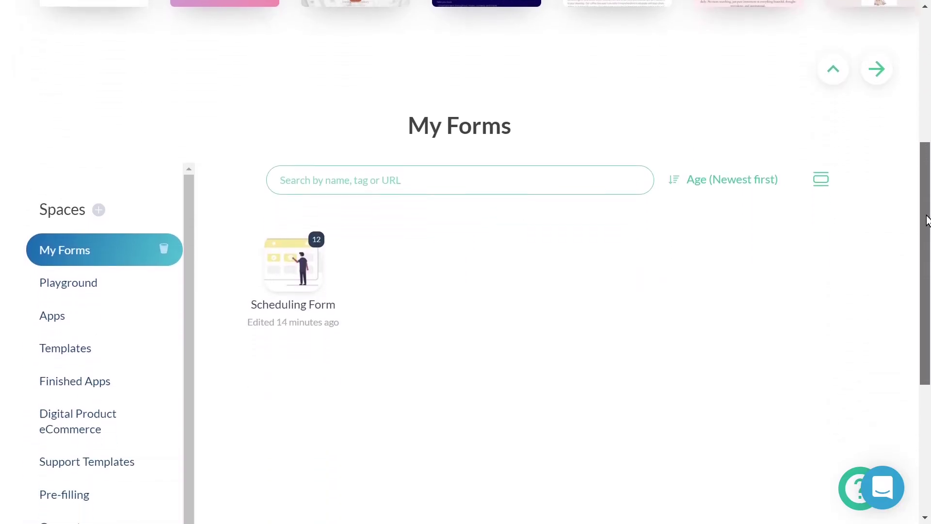
Step: Open the Scheduling Form's submissions, then its Partial Submissions page showing 0 entries
left_click(301, 229)
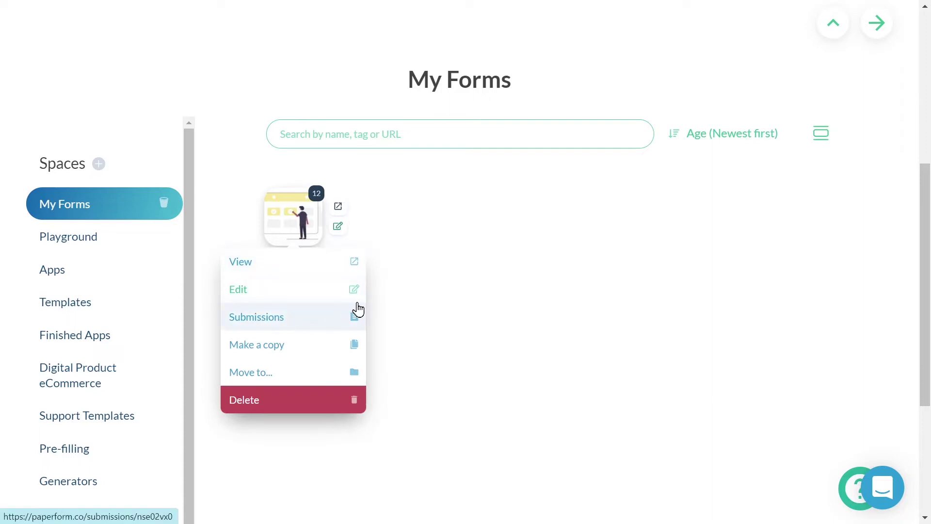
left_click(403, 305)
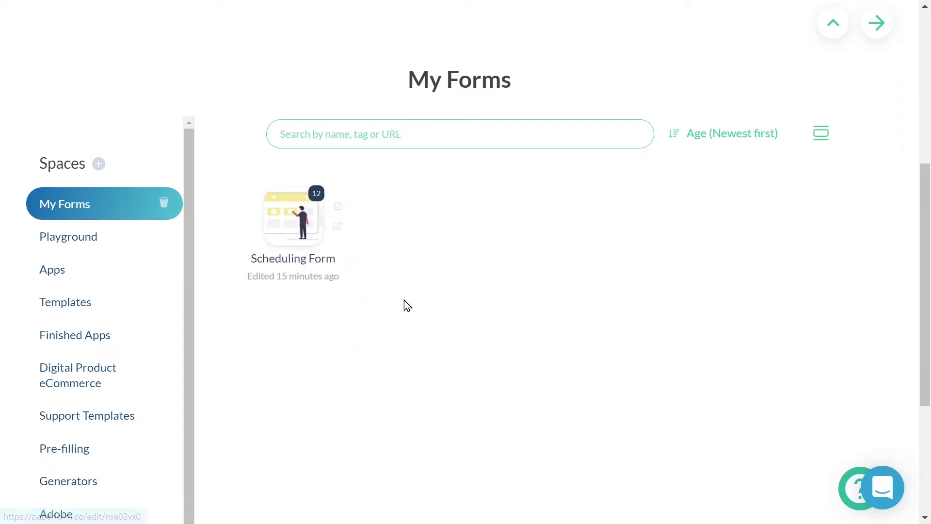
left_click(317, 197)
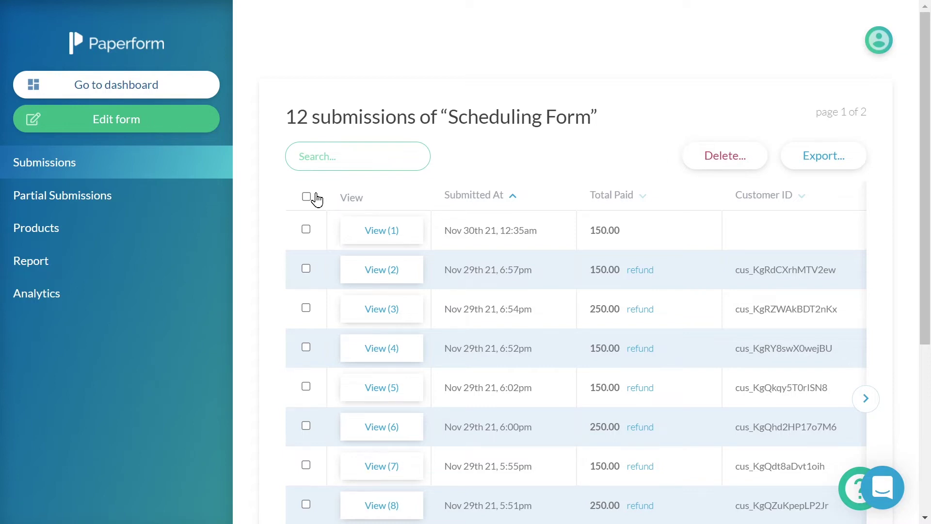
left_click(164, 199)
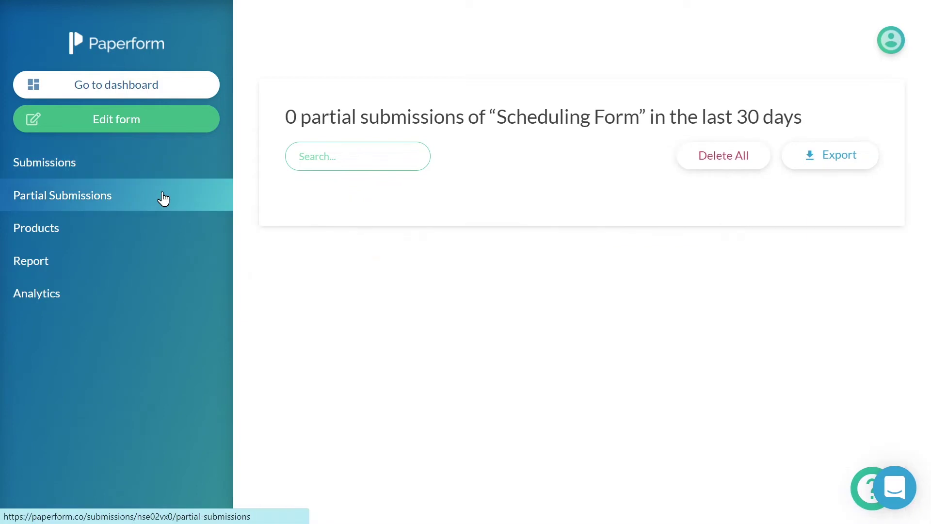
Step: Browse the form's Products, Report and Analytics pages, then scroll the products table
left_click(160, 228)
left_click(152, 270)
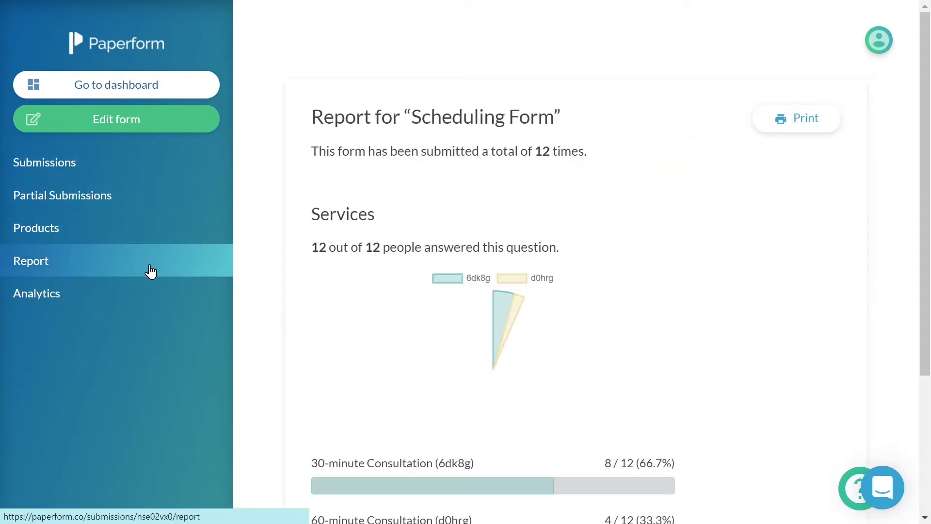
left_click(151, 294)
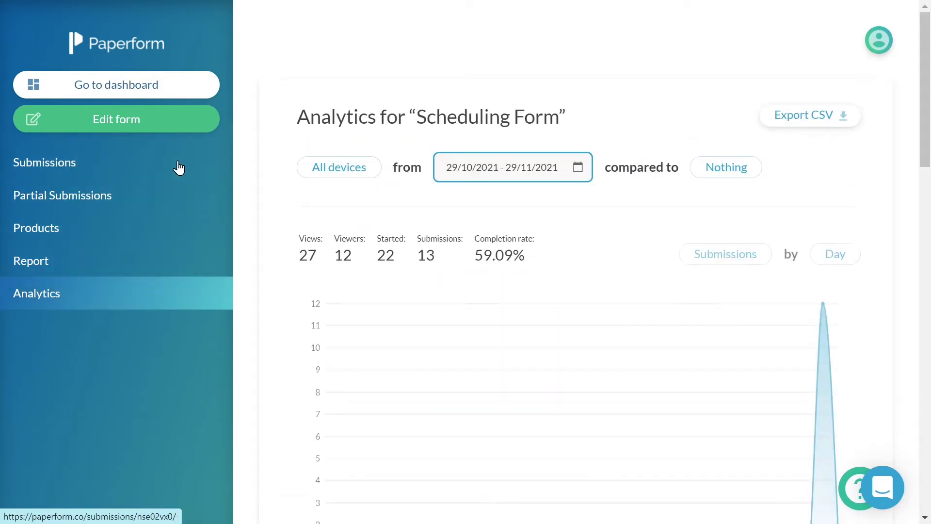
left_click(180, 169)
scroll(572, 301, "down", 3)
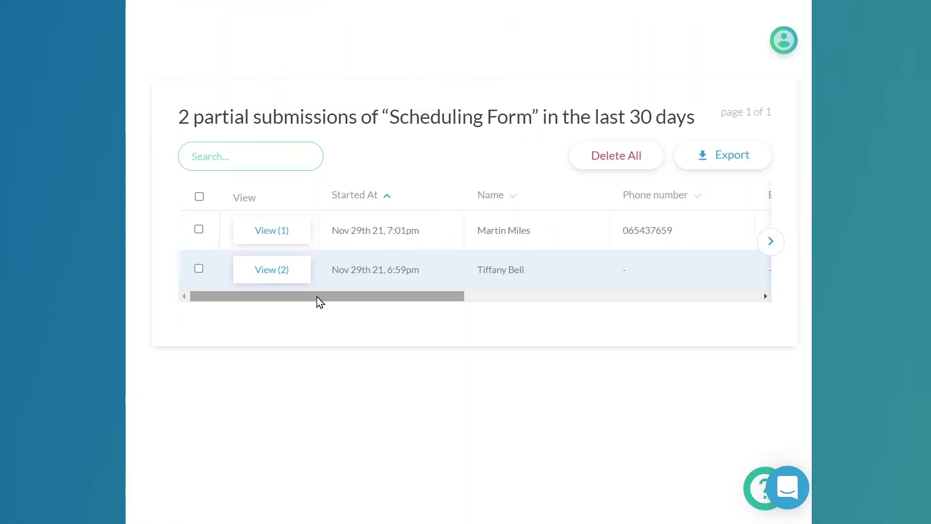
left_click_drag(316, 296, 381, 294)
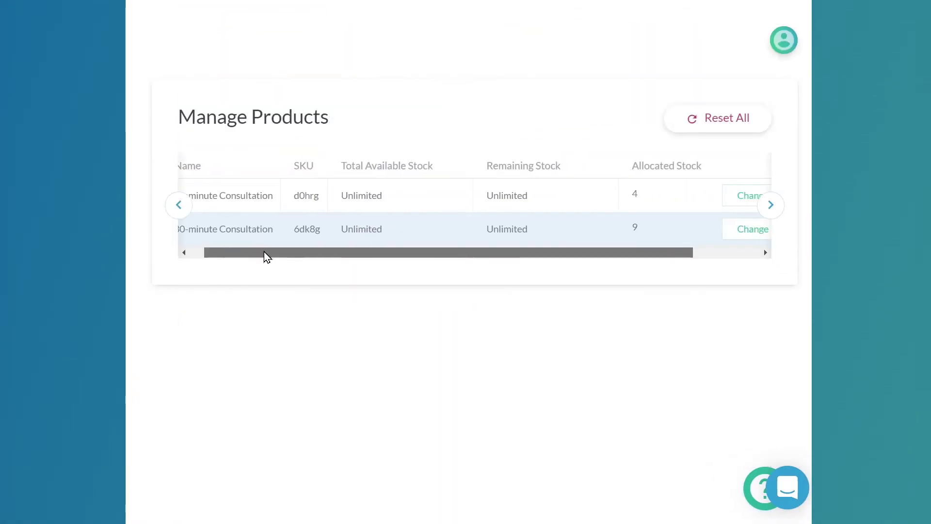
left_click_drag(246, 252, 345, 258)
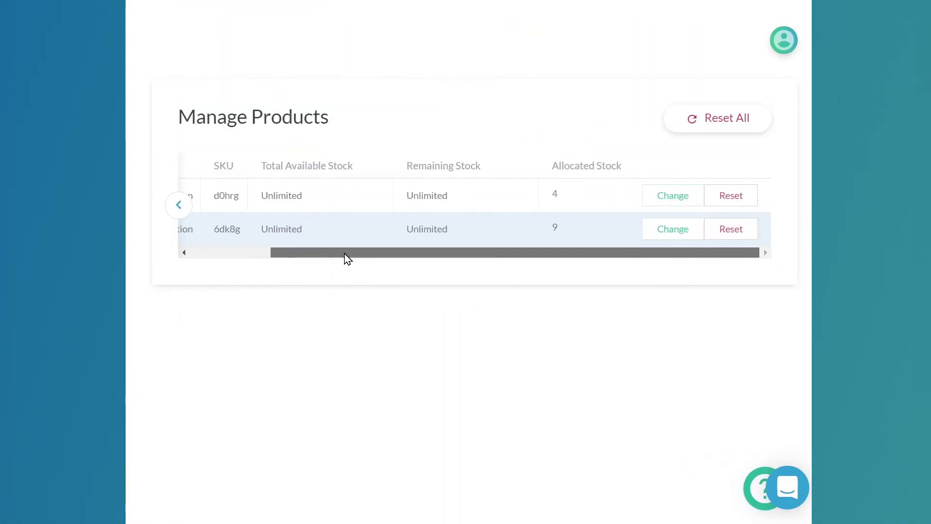
Step: Switch the analytics chart to plot page Views and review its time grouping
left_click(662, 227)
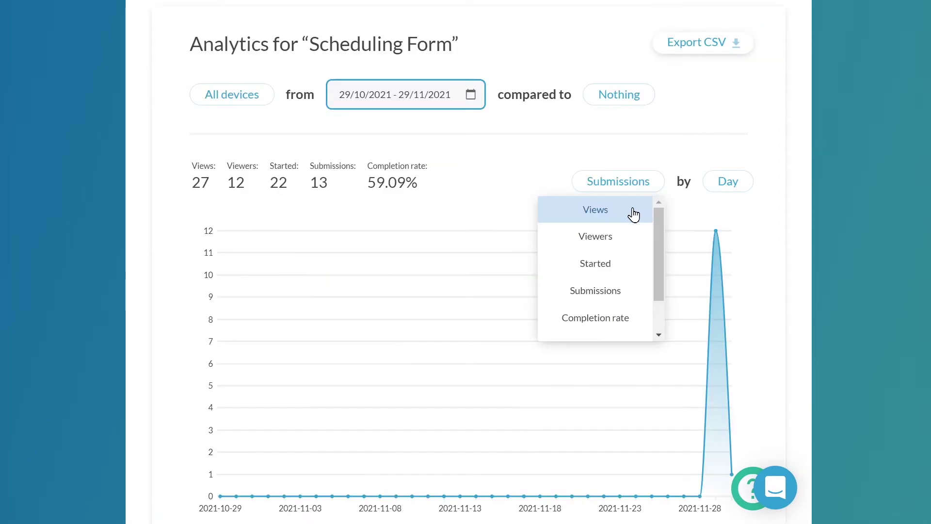
left_click(634, 214)
left_click(740, 189)
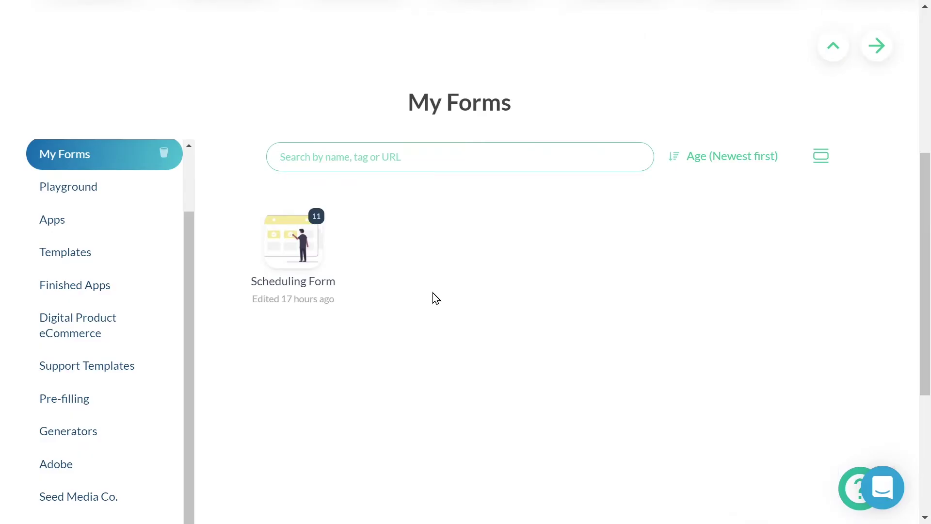
Step: Open the Scheduling Form's submissions and go to the second page of results
mouse_move(335, 243)
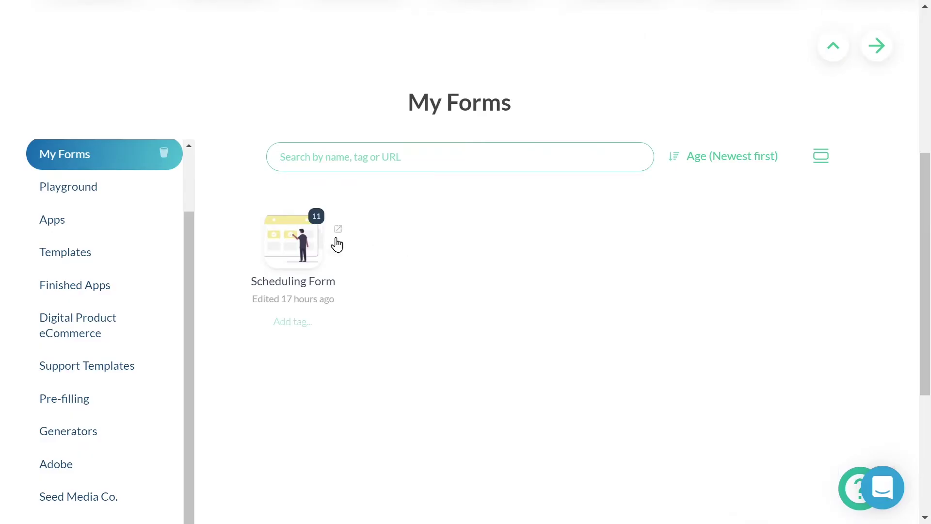
left_click(278, 244)
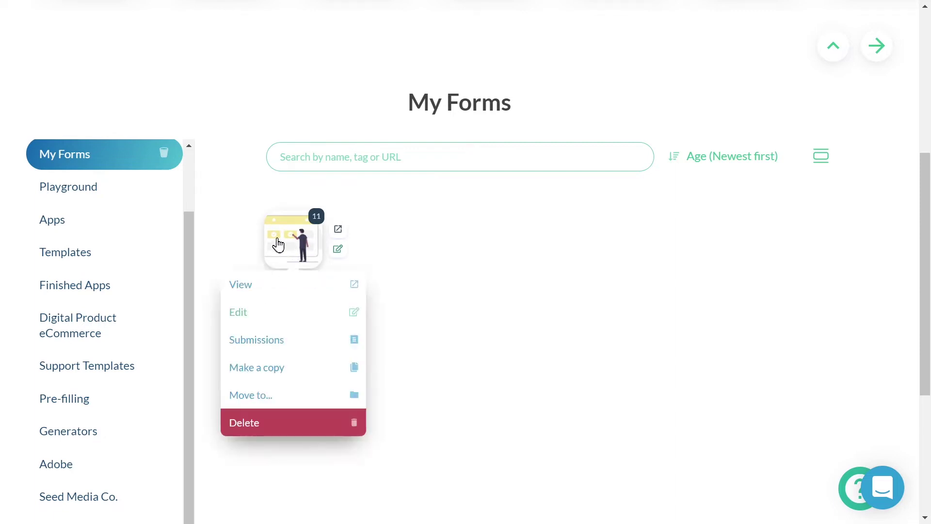
left_click(322, 340)
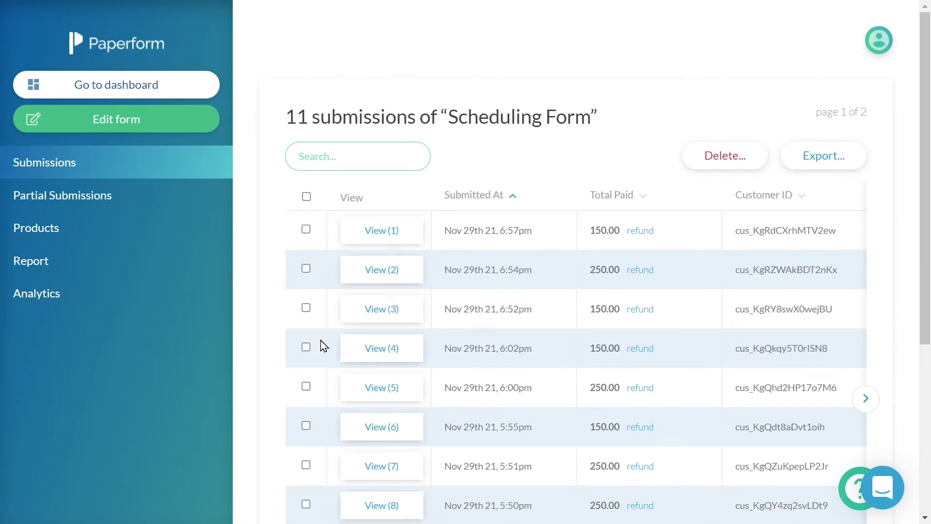
left_click_drag(927, 237, 924, 358)
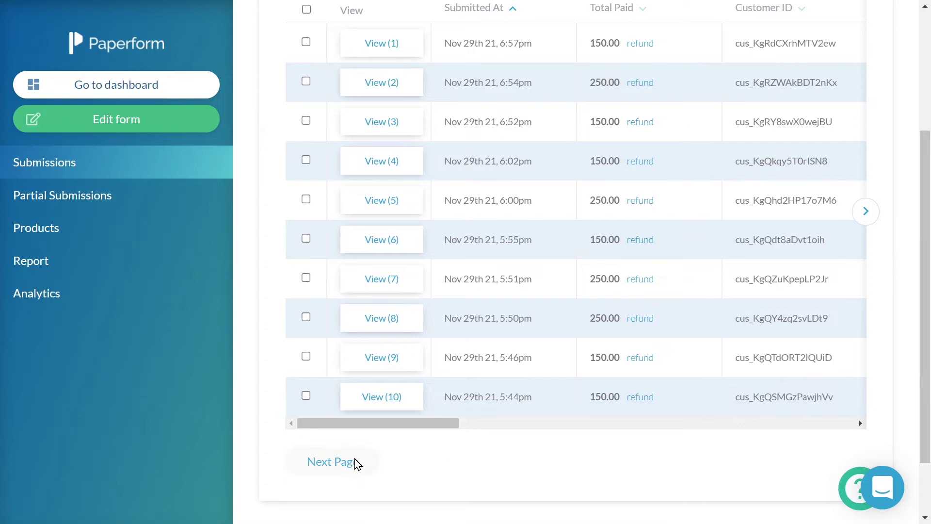
left_click(332, 461)
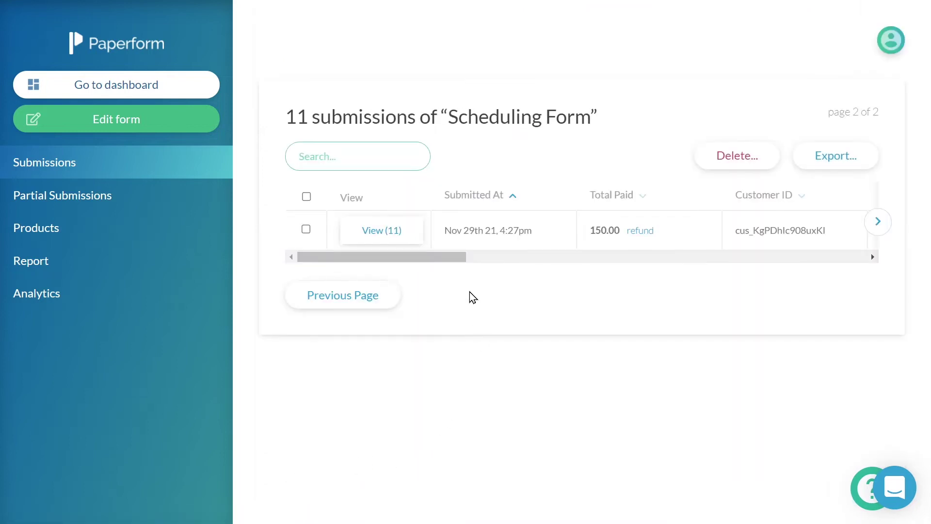
Step: Download submission 11's 'Submission Results For Consultation Team.pdf' and close its details panel
left_click(407, 224)
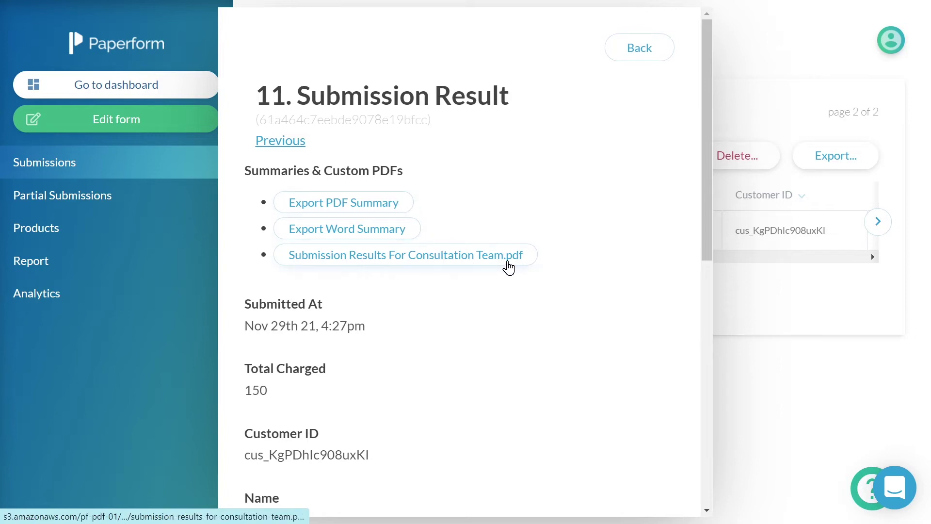
left_click(523, 257)
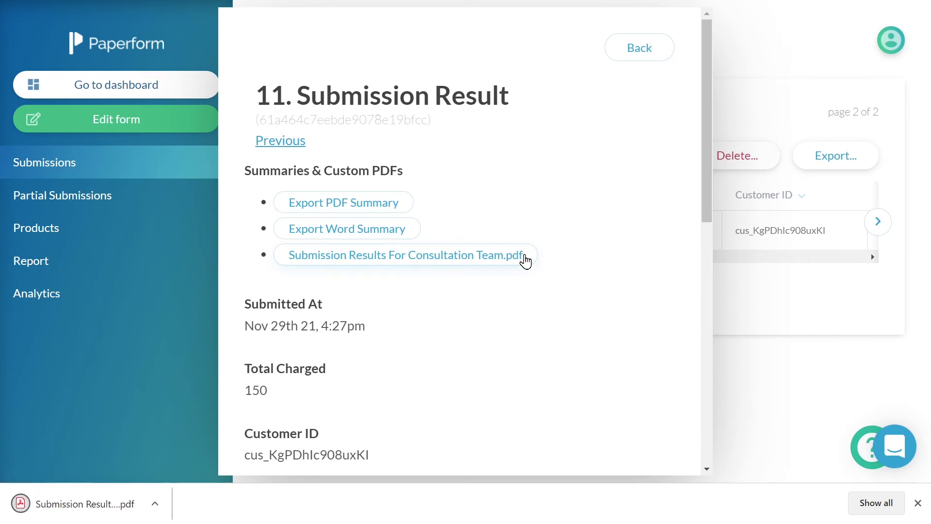
left_click(918, 503)
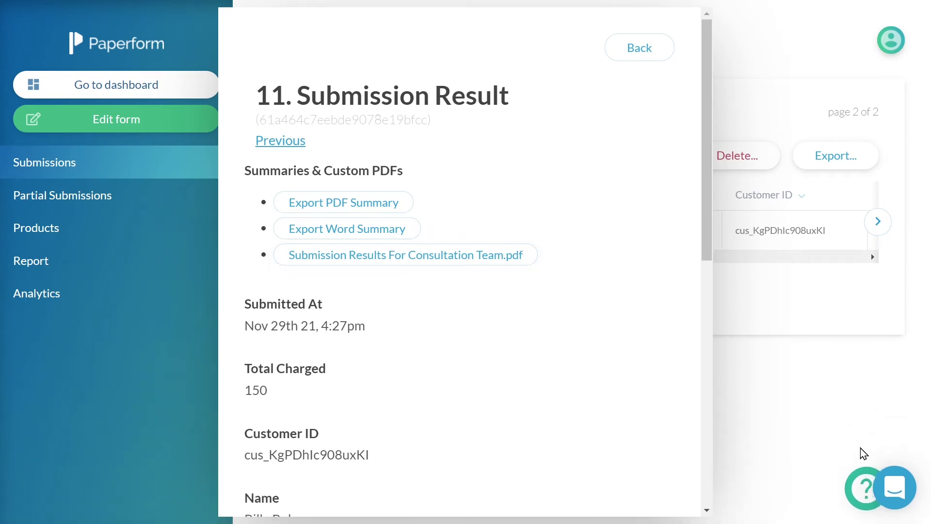
left_click(807, 397)
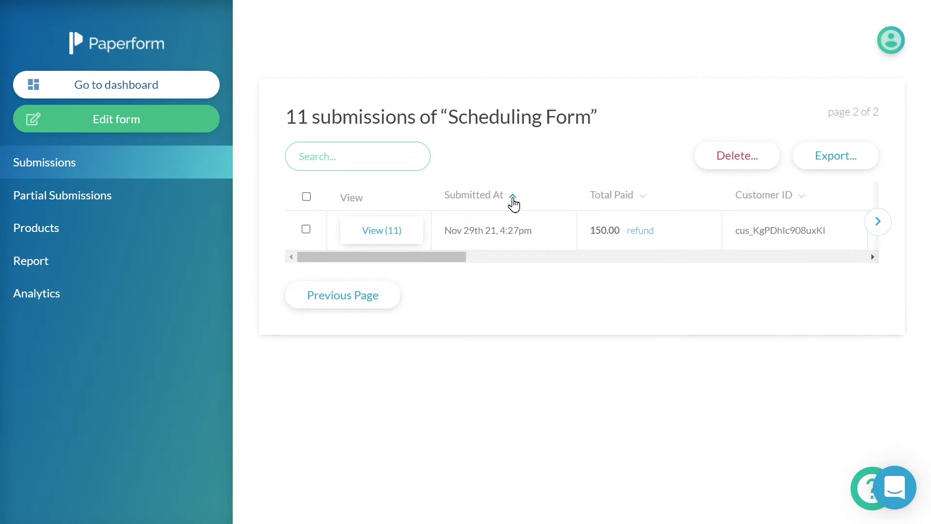
Step: Sort submissions by Submitted At and Total Paid, select row 1 and view the delete options
left_click(514, 198)
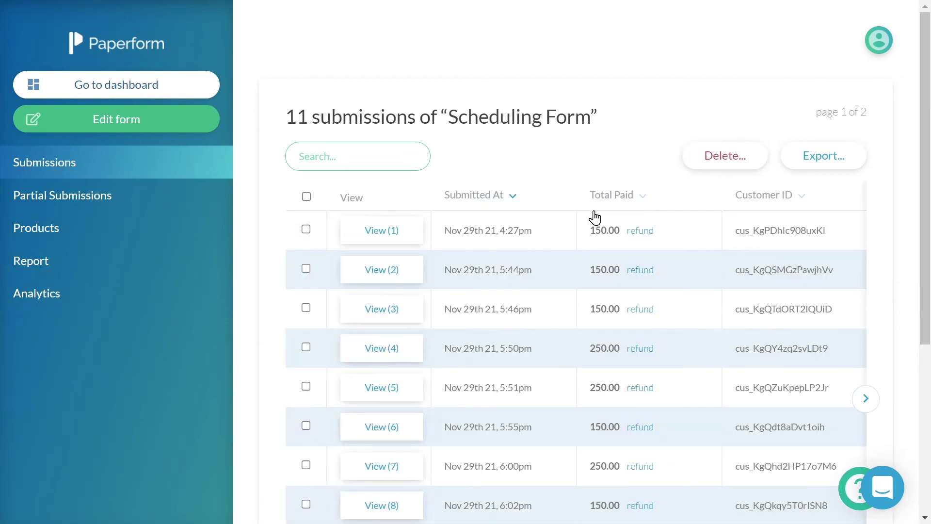
left_click(643, 200)
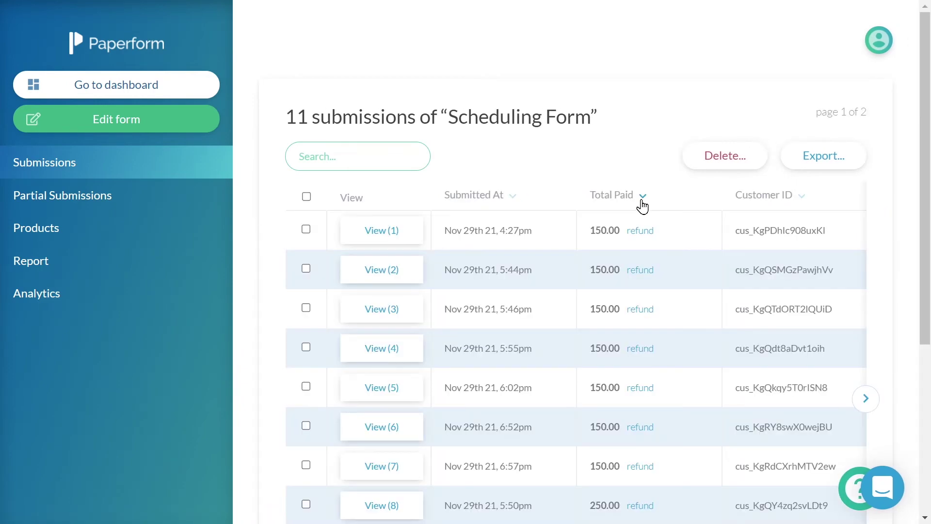
left_click(307, 230)
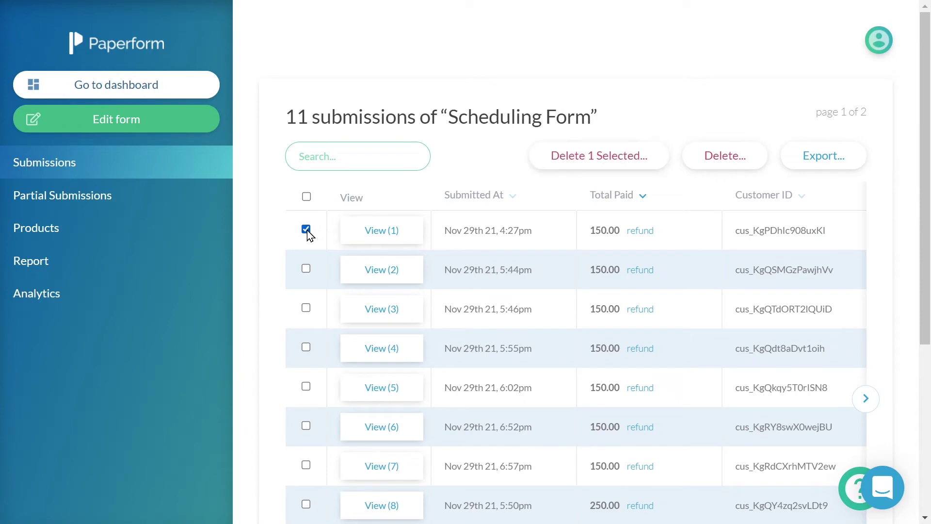
left_click(755, 158)
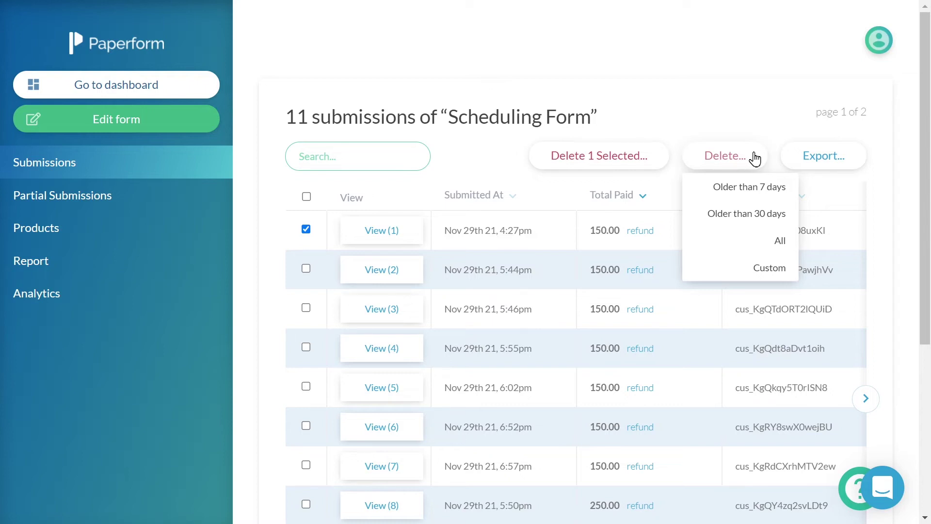
Step: Export all submissions as scheduling-form (1).csv, review it in Excel, then open Partial Submissions
left_click(858, 158)
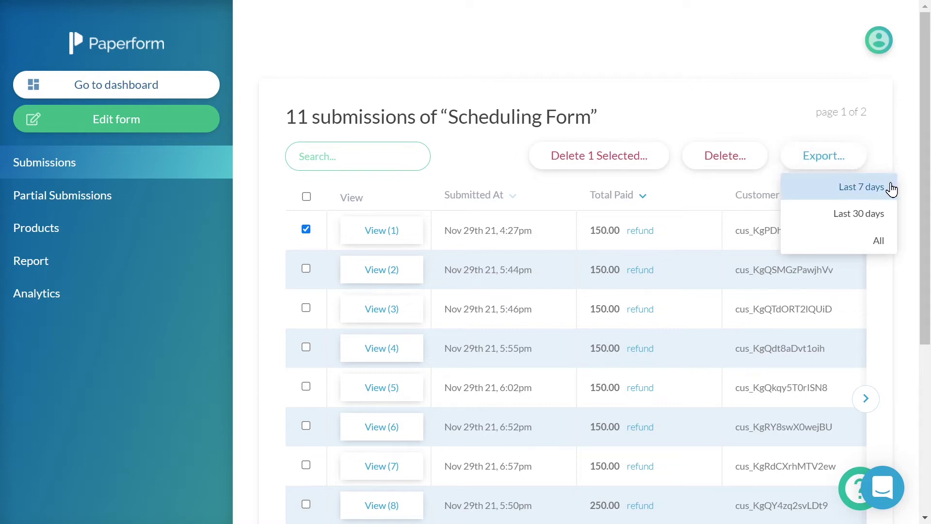
left_click(879, 241)
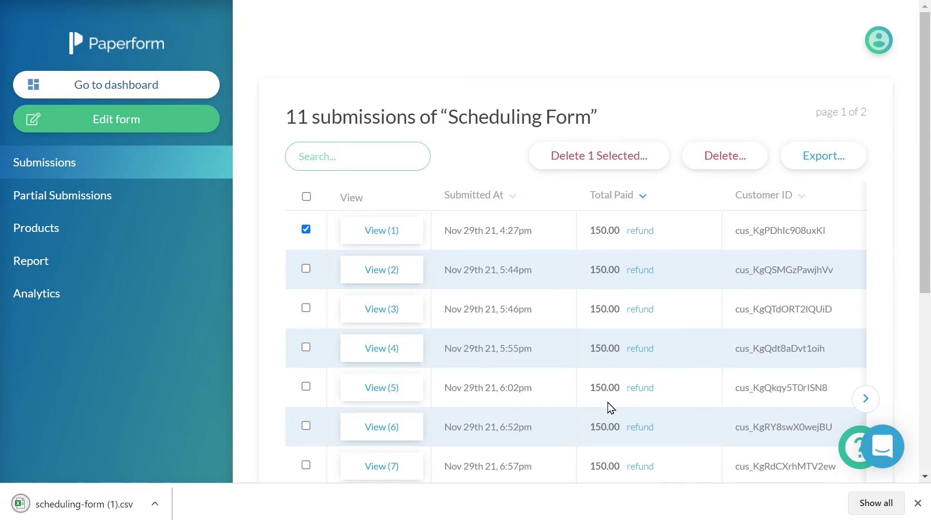
left_click(137, 504)
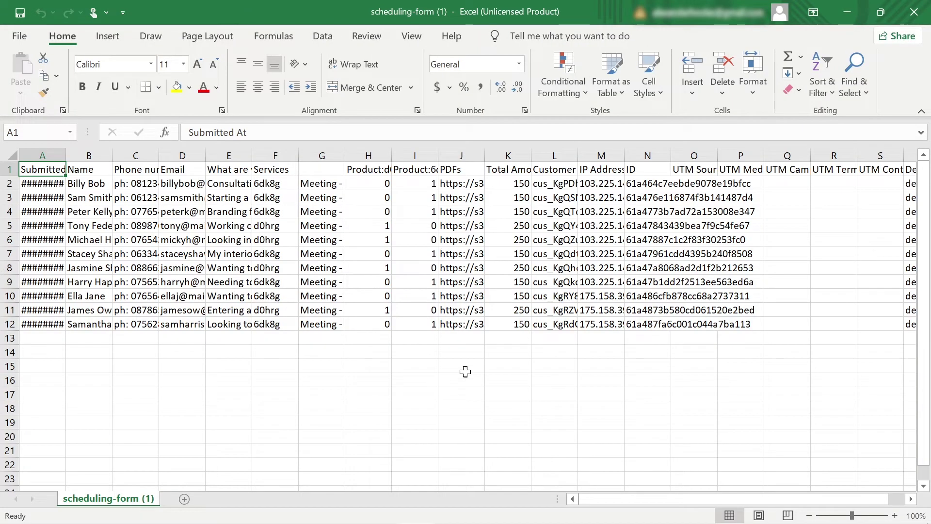
left_click(914, 12)
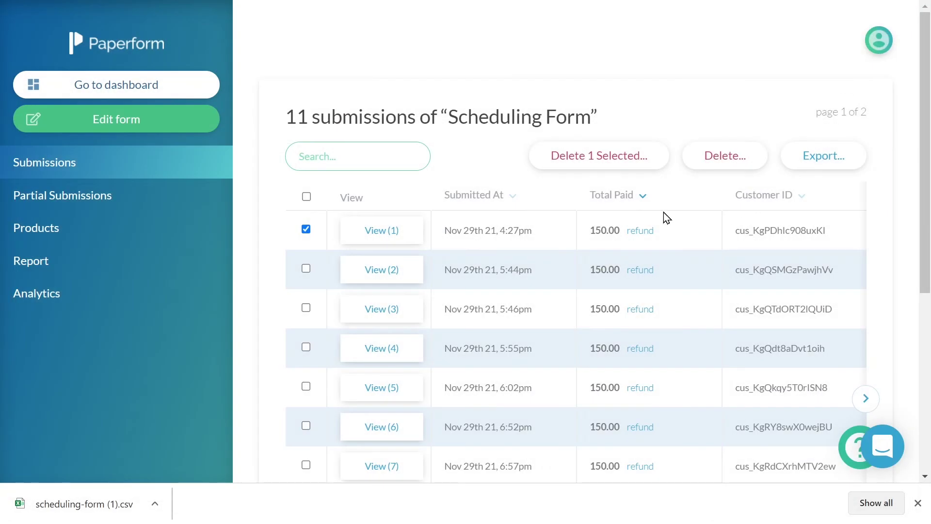
left_click(209, 194)
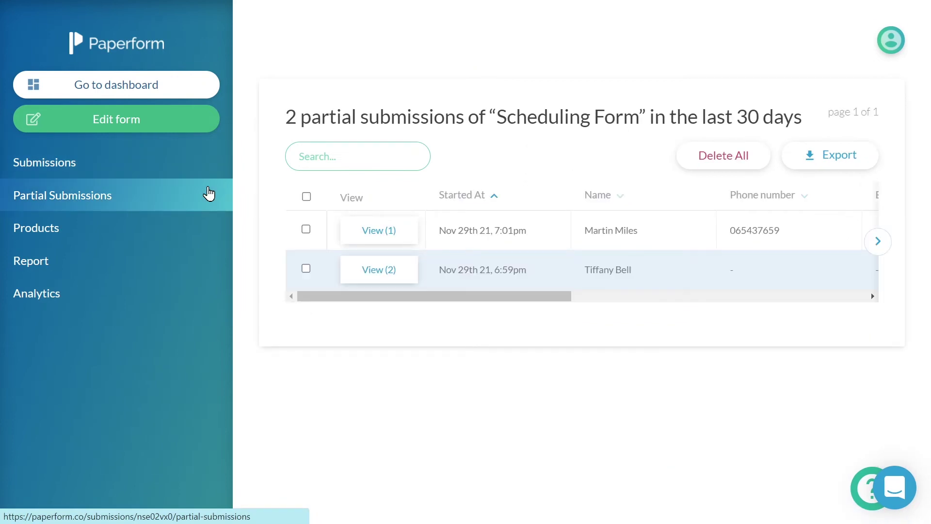
Step: Inspect the details of the first and second partial submissions
mouse_move(422, 296)
left_mouse_down()
mouse_move(592, 304)
mouse_move(726, 295)
mouse_move(434, 295)
left_mouse_up()
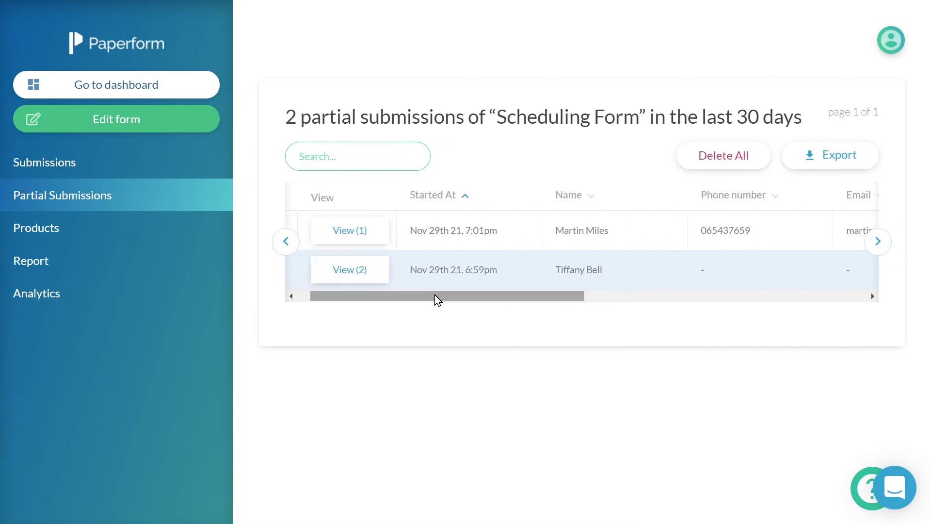
left_click(373, 229)
mouse_move(705, 224)
left_mouse_down()
mouse_move(703, 306)
mouse_move(705, 227)
left_mouse_up()
left_click(276, 136)
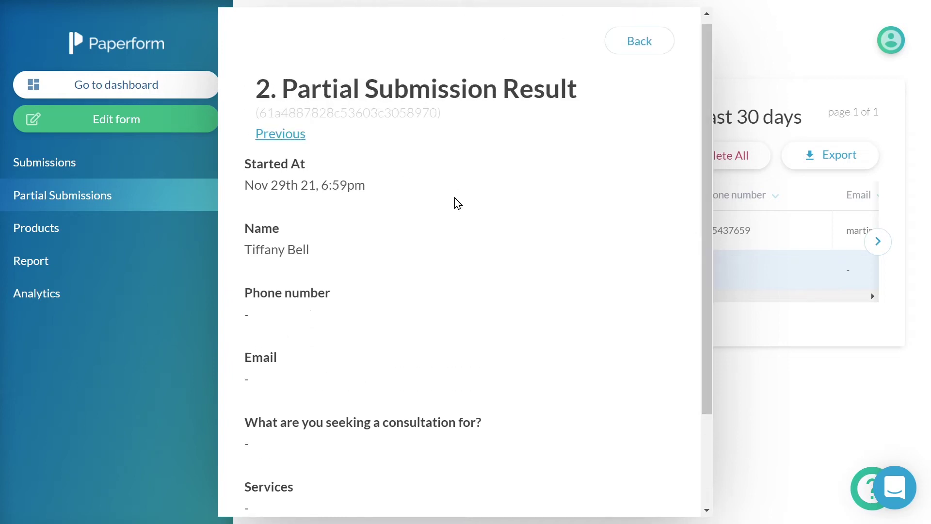
mouse_move(702, 225)
left_mouse_down()
mouse_move(704, 318)
mouse_move(703, 228)
left_mouse_up()
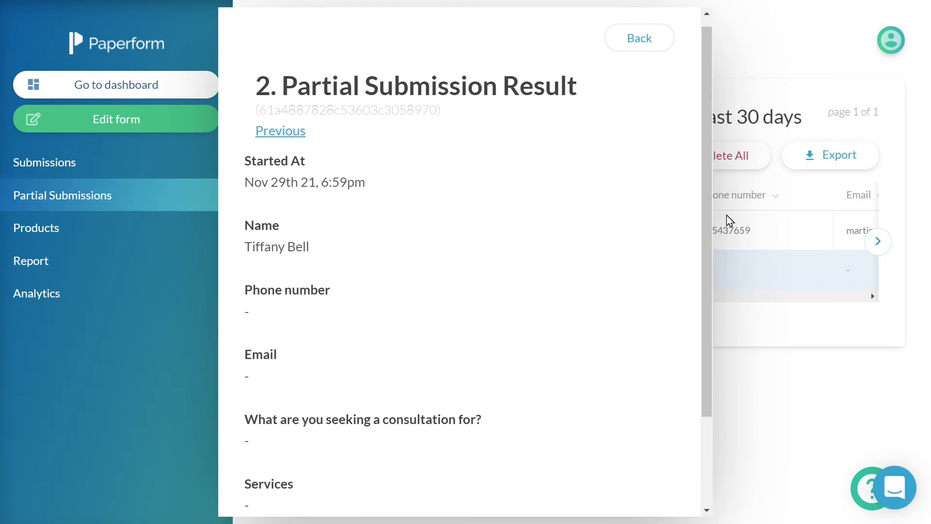
left_click(811, 120)
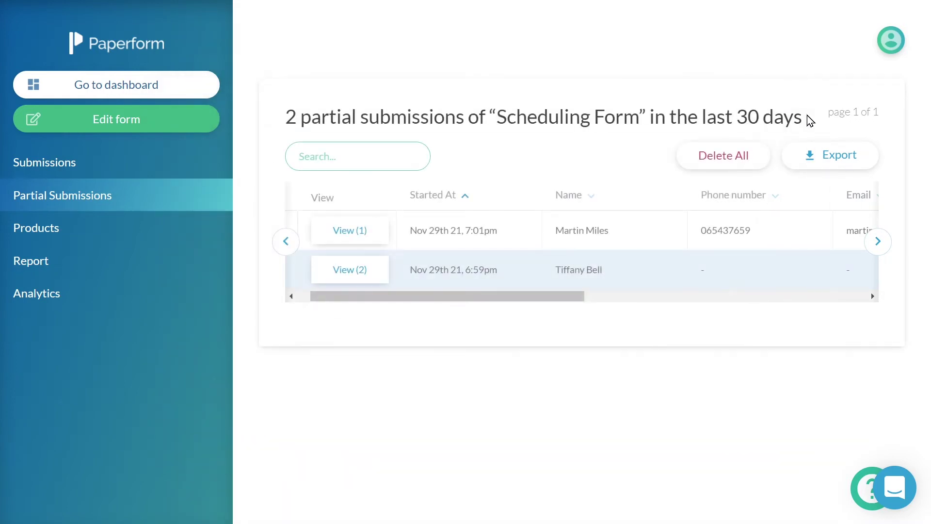
Step: Export the partial submissions as partial_results (2).csv and check it in Excel
left_click(835, 163)
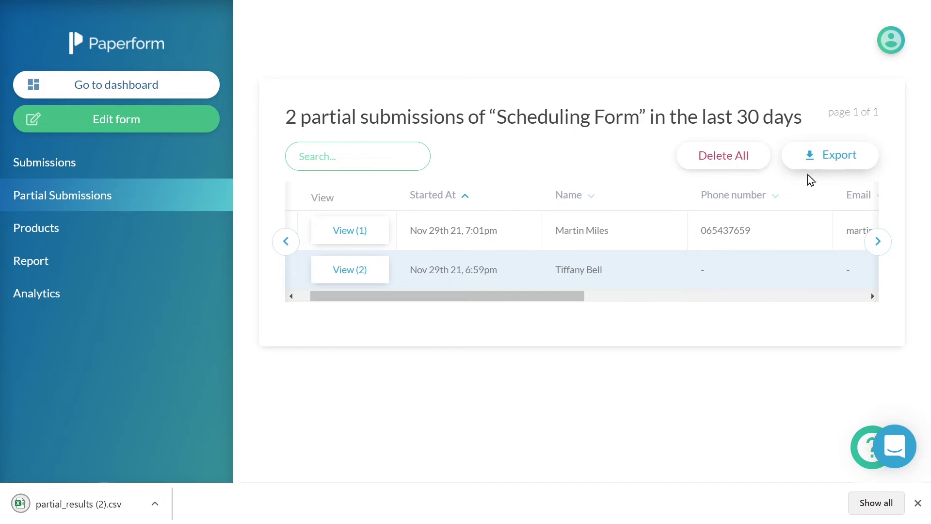
left_click(131, 499)
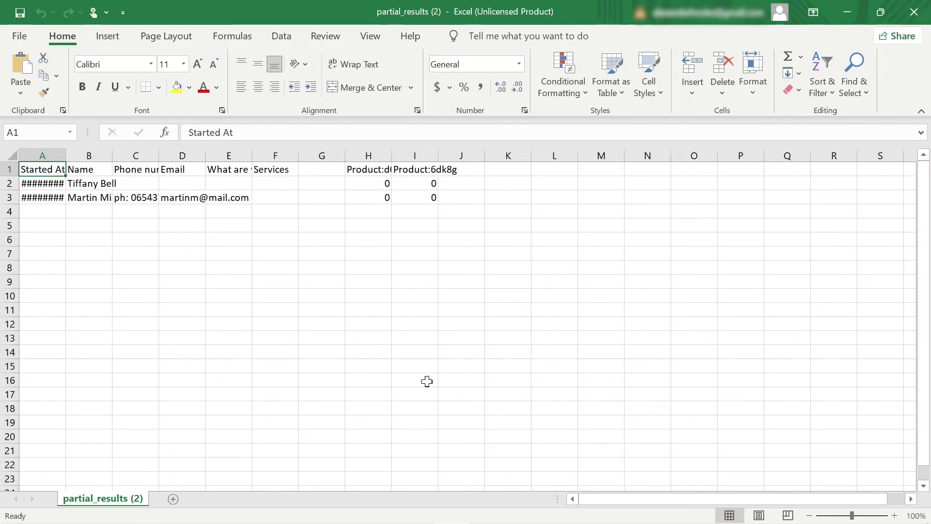
left_click(917, 13)
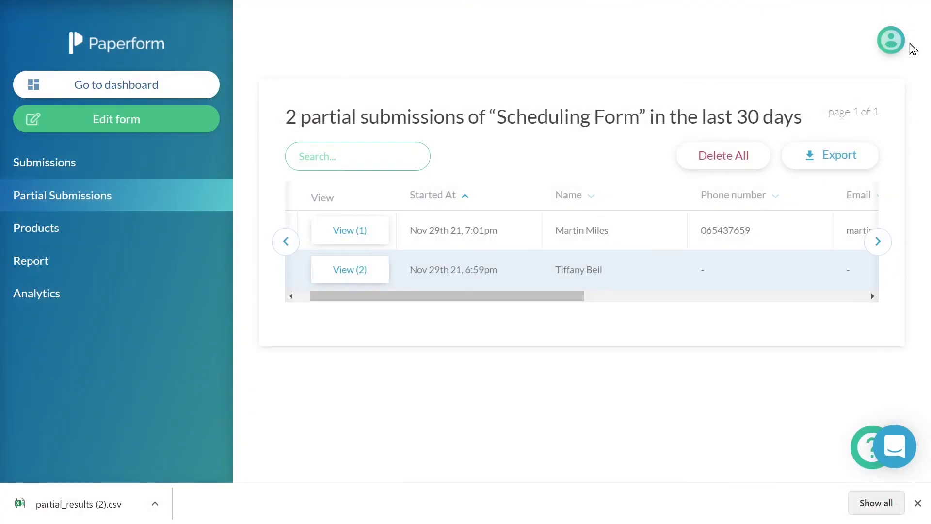
Step: Review the 60-minute and 30-minute Consultation products' unlimited stock and allocated counts on Manage Products
left_click(918, 503)
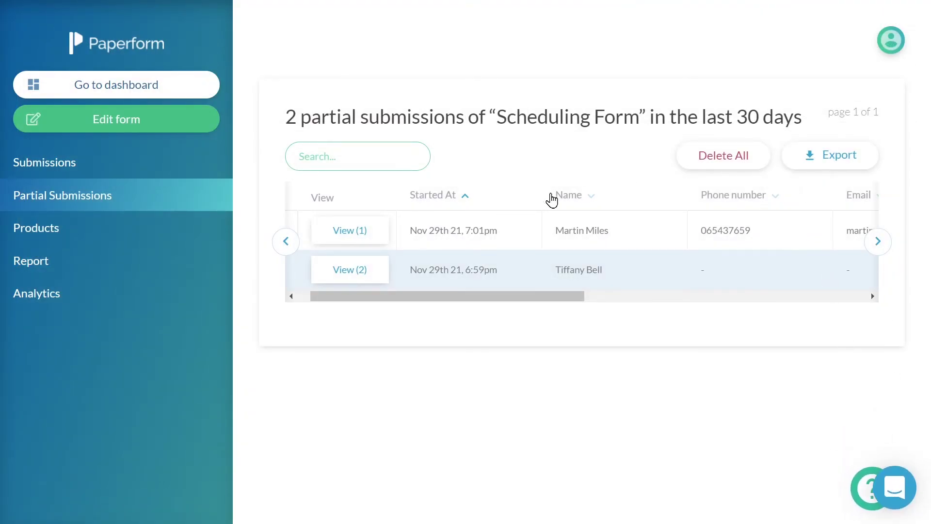
left_click(198, 231)
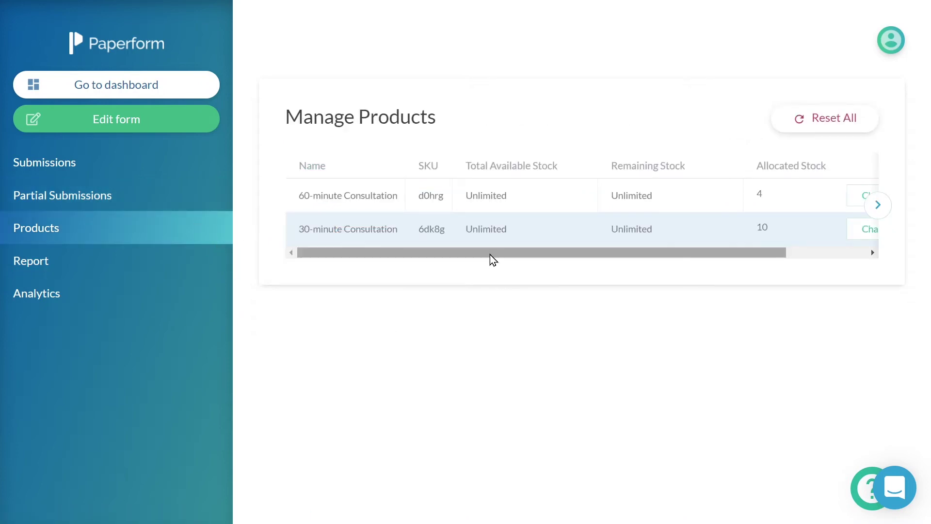
left_click_drag(490, 254, 340, 260)
left_click(180, 266)
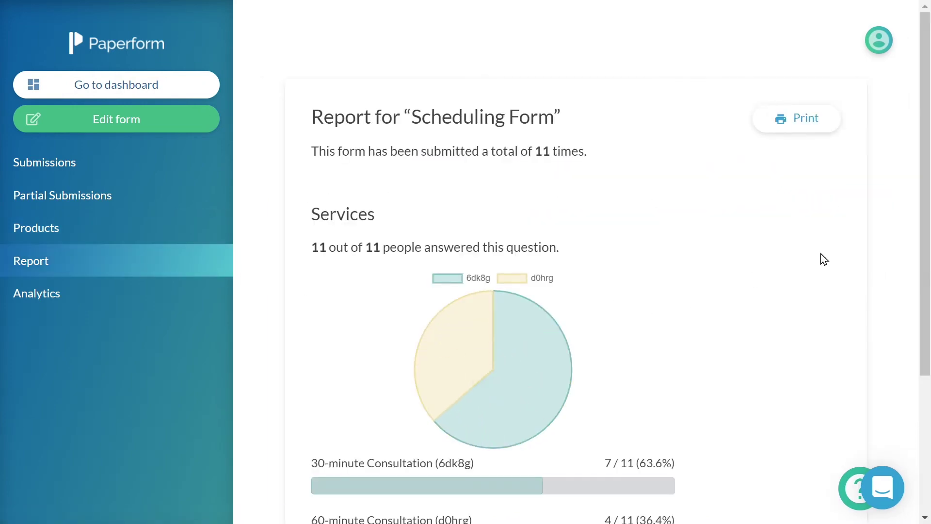
Step: Scroll through the report's 11 submissions and Services pie chart, then open its print preview
left_click_drag(927, 203, 925, 255)
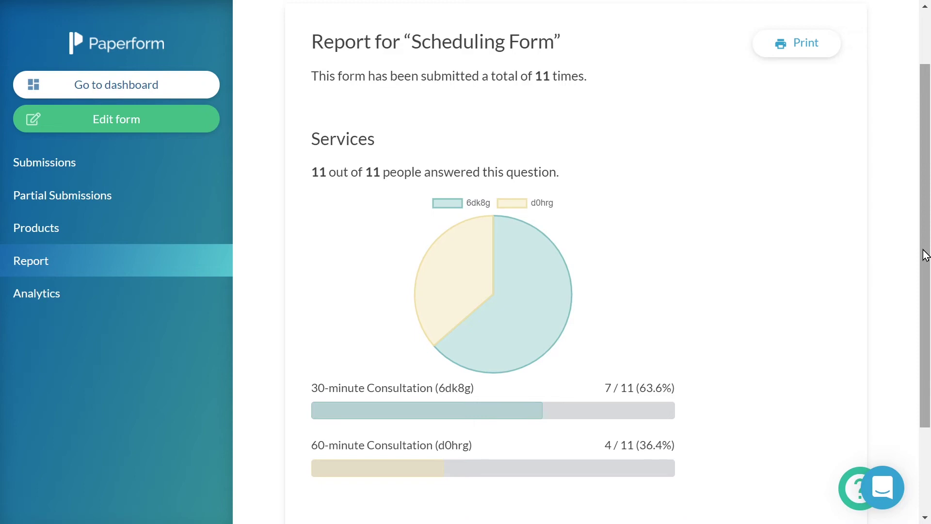
left_click_drag(926, 255, 911, 203)
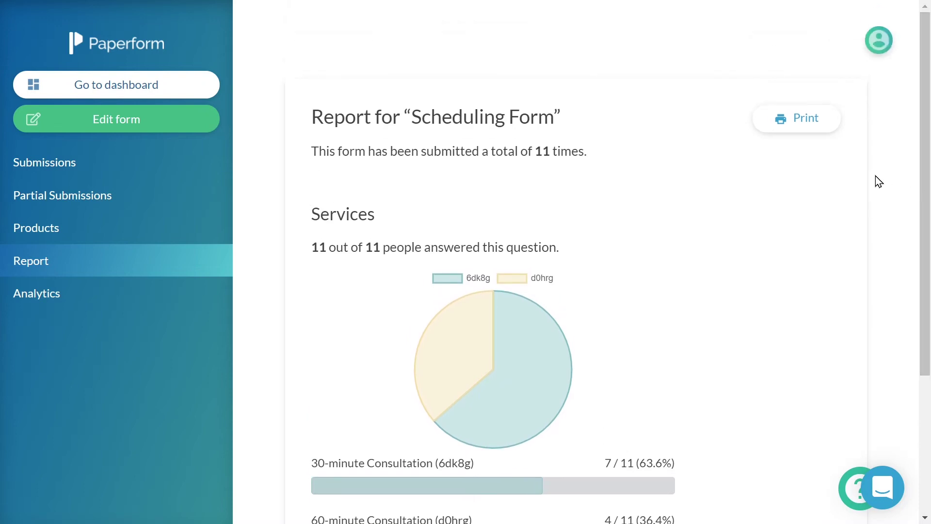
left_click(827, 119)
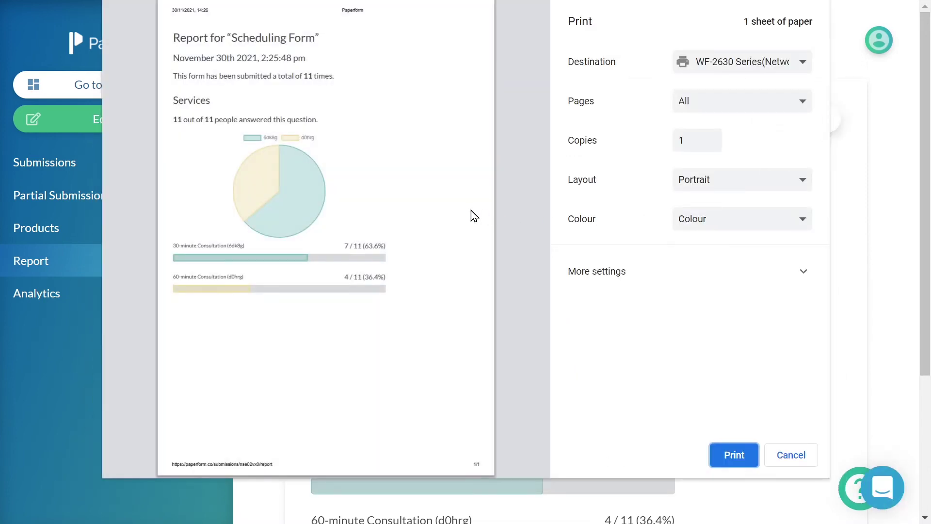
right_click(471, 210)
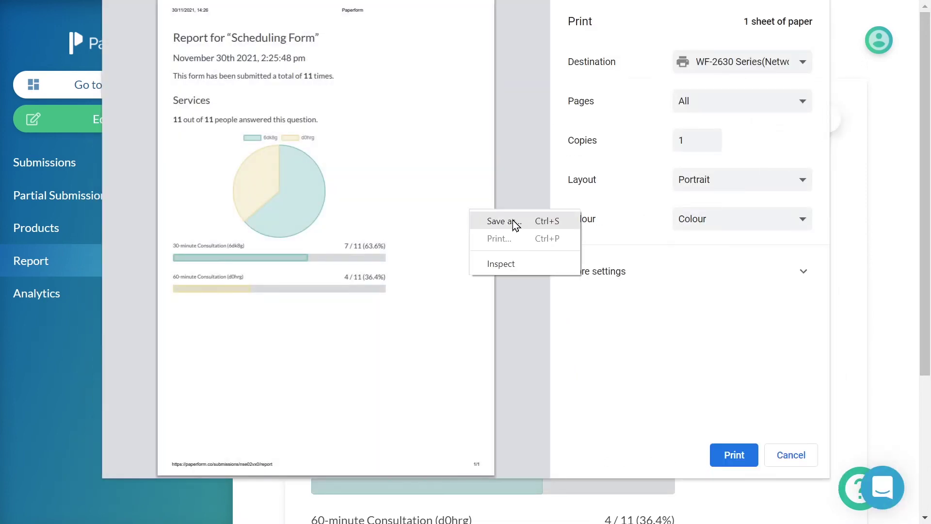
left_click(815, 463)
left_click(813, 458)
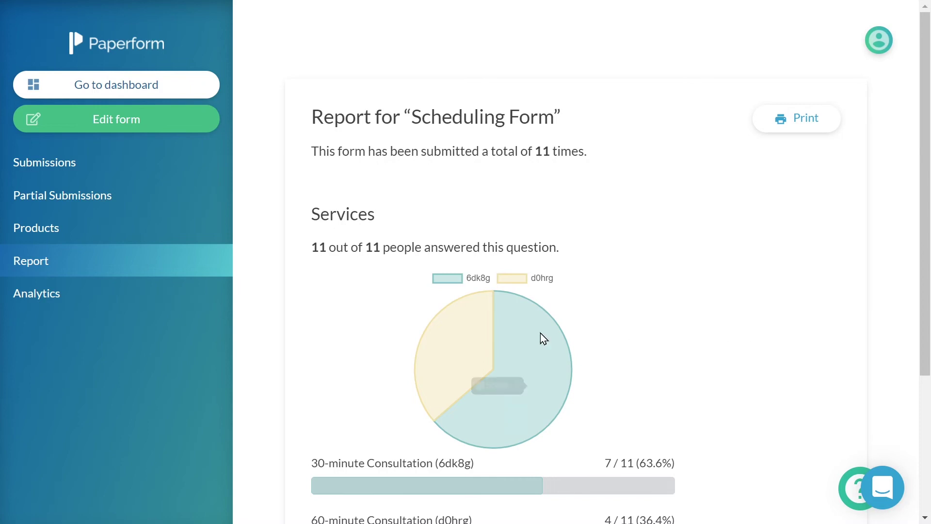
Step: Open the form's analytics and review the All devices filter and chart metric options
left_click(206, 292)
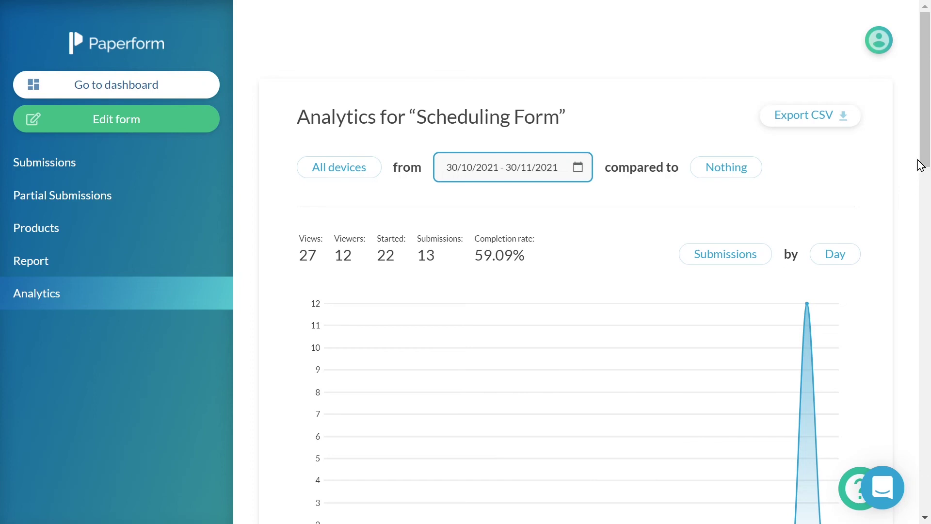
mouse_move(928, 127)
left_mouse_down()
mouse_move(929, 382)
mouse_move(928, 121)
left_mouse_up()
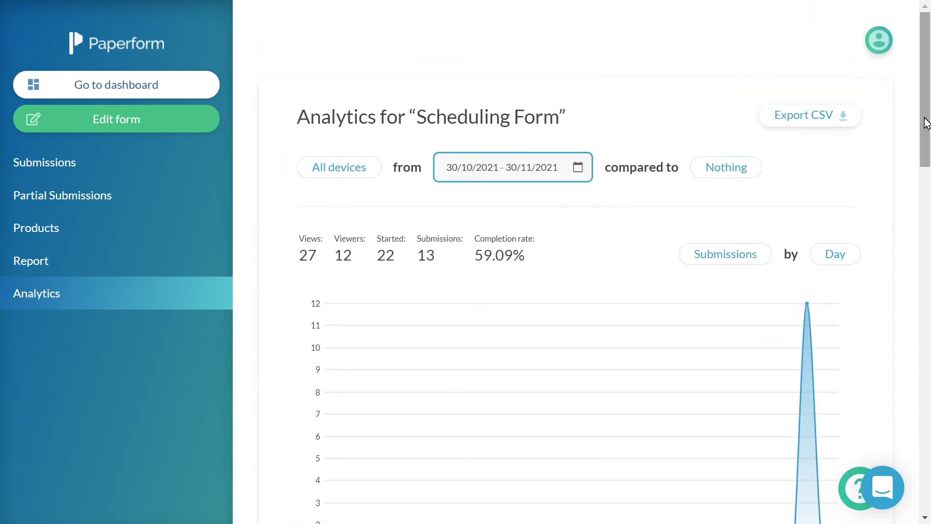
left_click(373, 170)
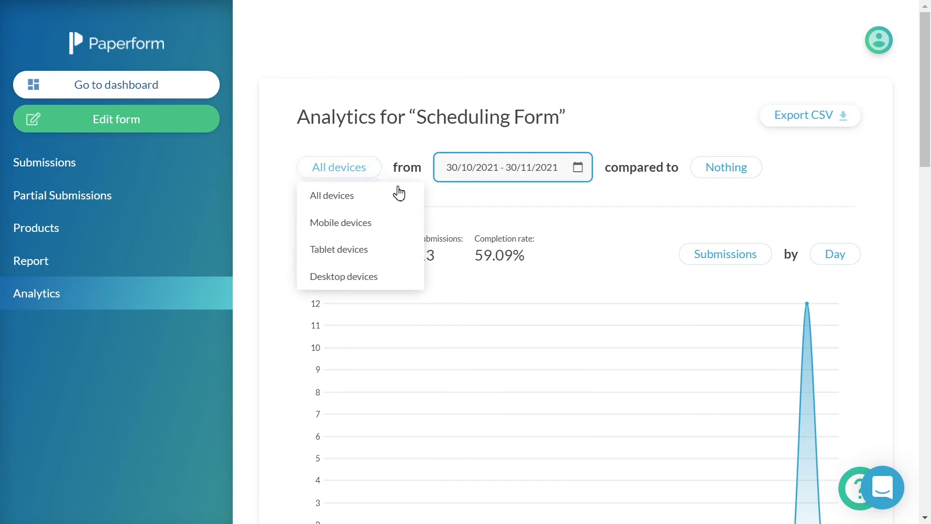
left_click(766, 265)
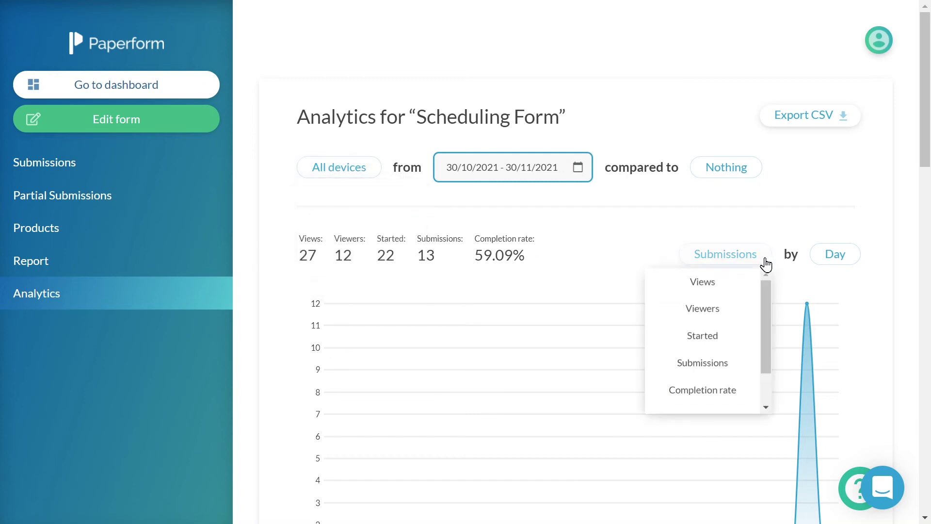
left_click_drag(766, 286, 760, 327)
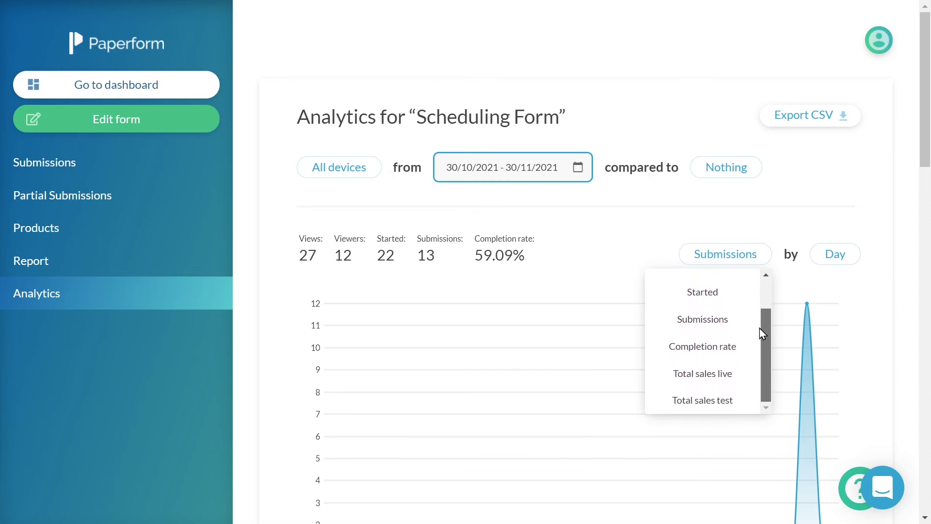
Step: Review the time groupings, keep Submissions by Day, and check the comparison period options
left_click(850, 262)
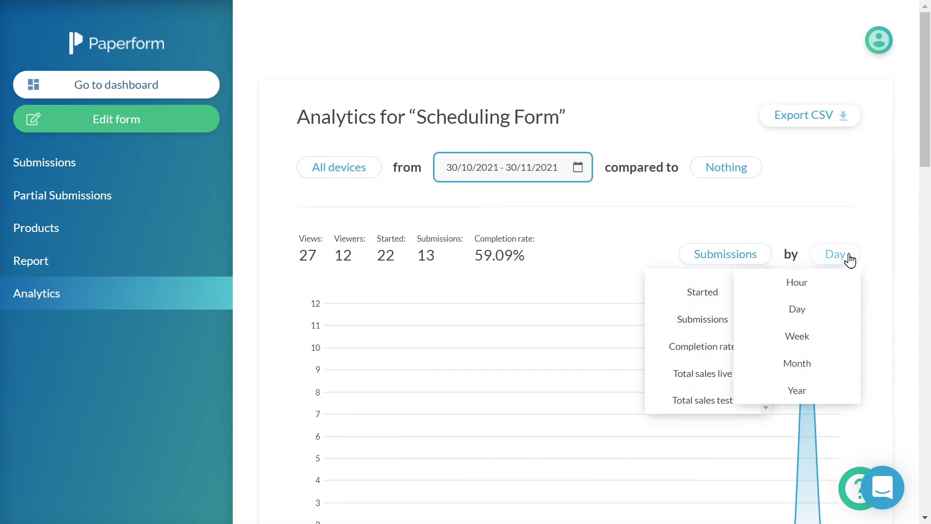
left_click(815, 207)
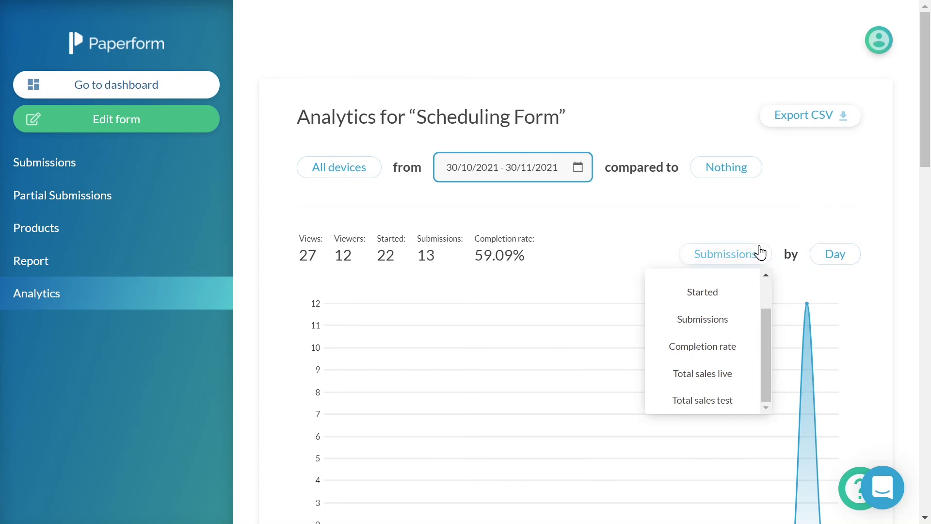
left_click(722, 318)
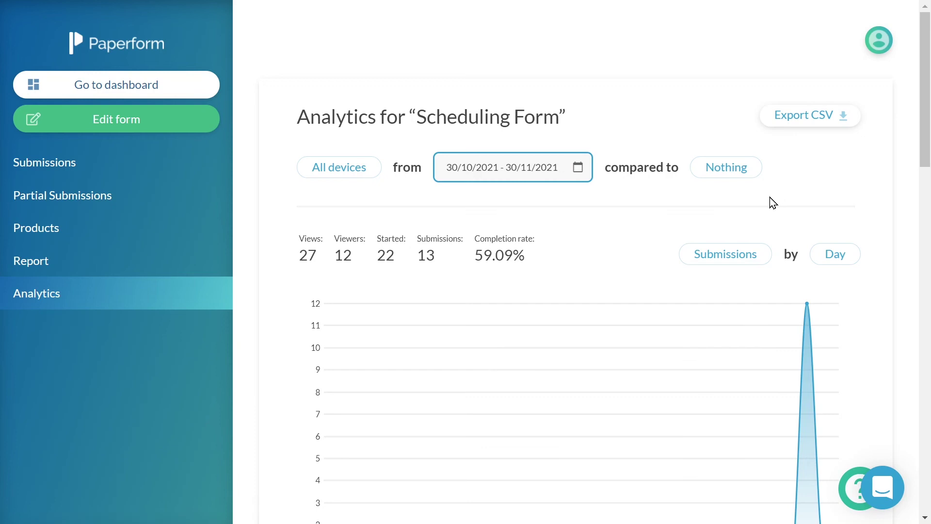
left_click(746, 178)
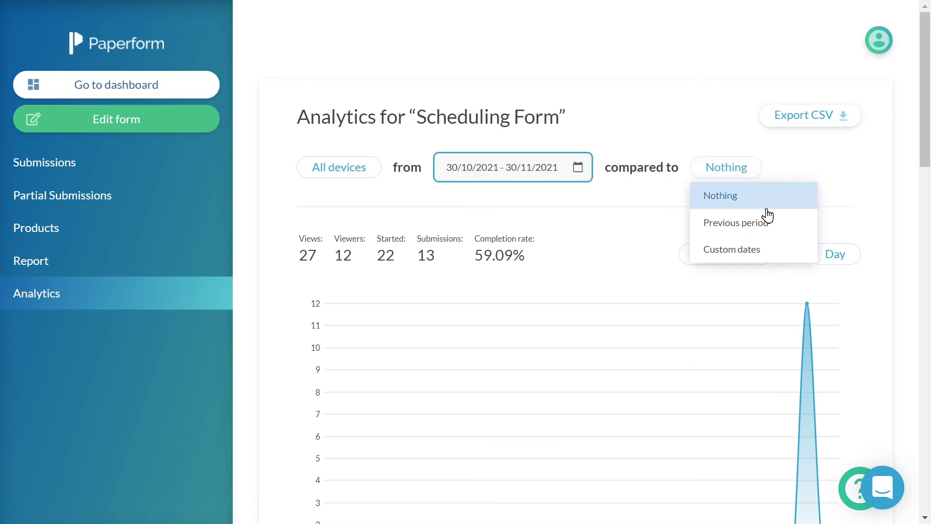
Step: Compare the analytics against custom dates 29/11/2021 to 30/11/2021 and review the results
left_click(765, 246)
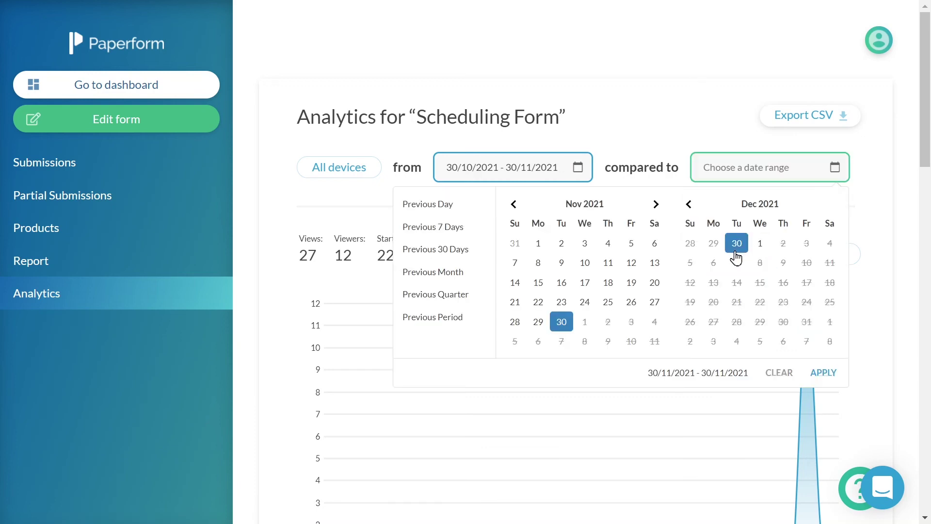
left_click(538, 320)
left_click(560, 323)
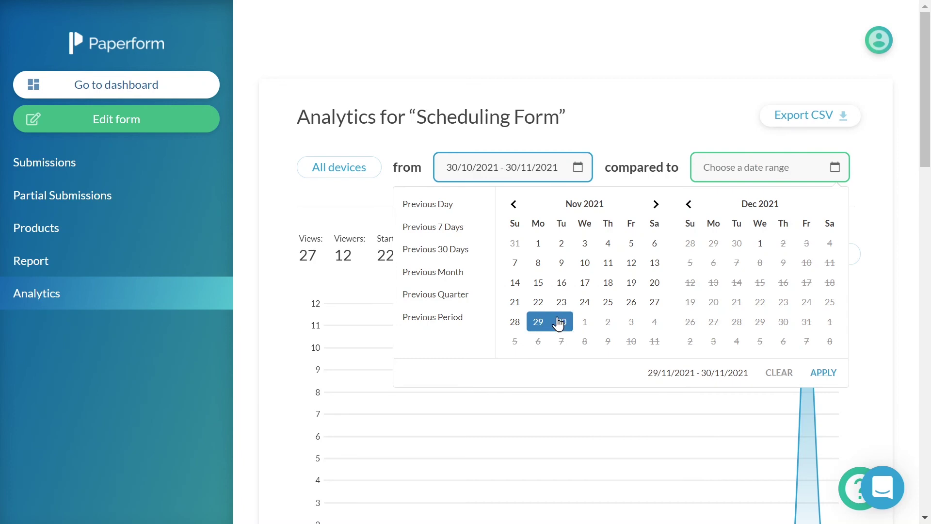
left_click(818, 373)
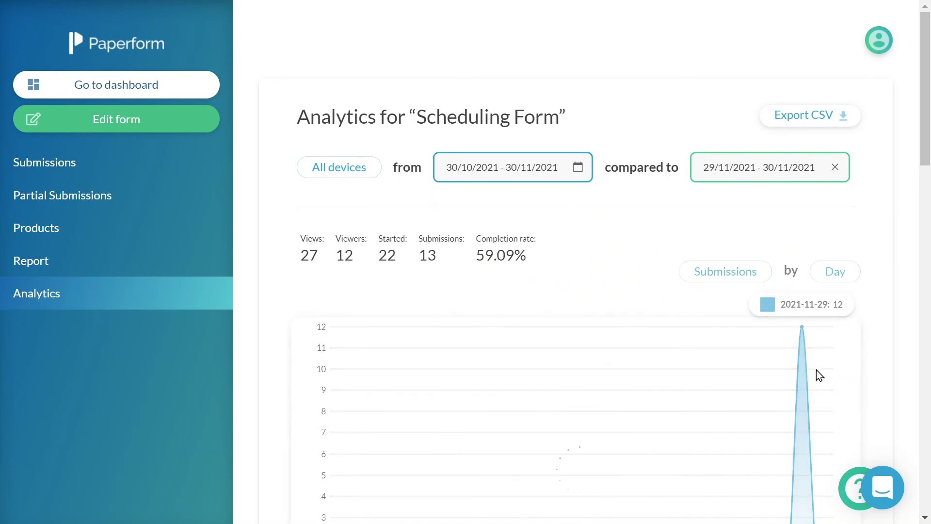
scroll(816, 370, "down", 3)
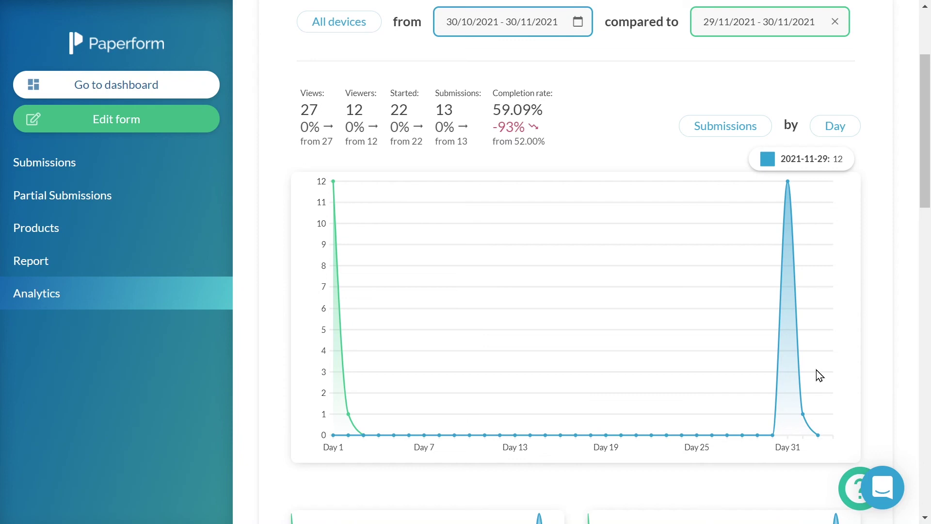
scroll(816, 370, "down", 8)
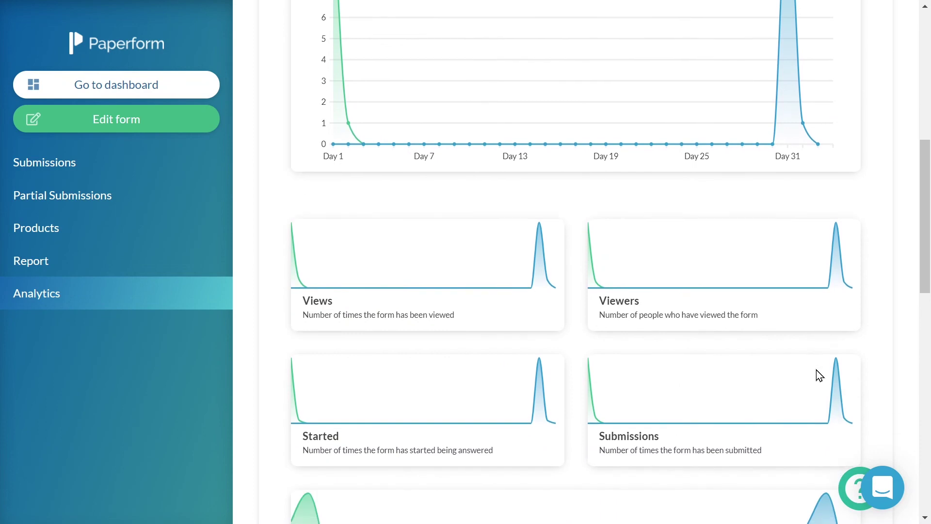
scroll(820, 375, "down", 5)
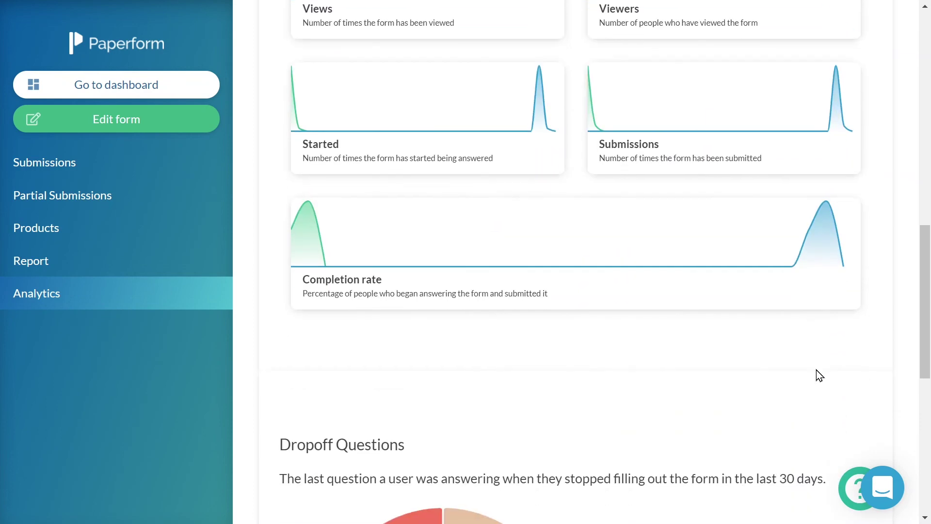
scroll(816, 370, "up", 13)
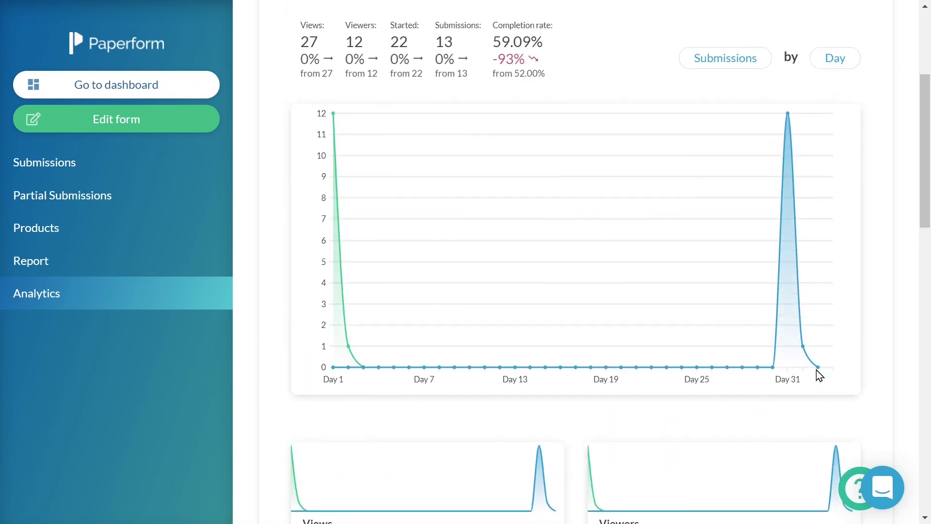
scroll(816, 370, "up", 3)
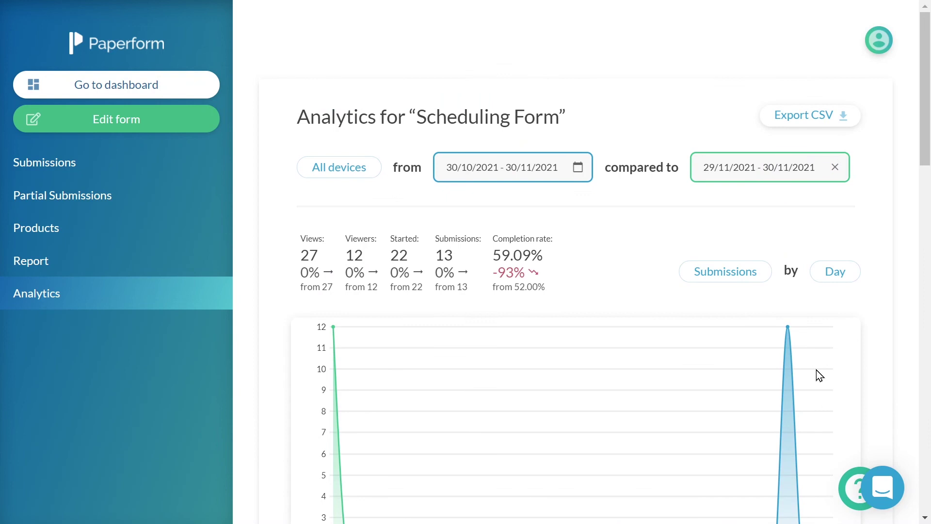
Step: Export the analytics as analytics (1).csv and check it in Excel before closing it
left_click(854, 119)
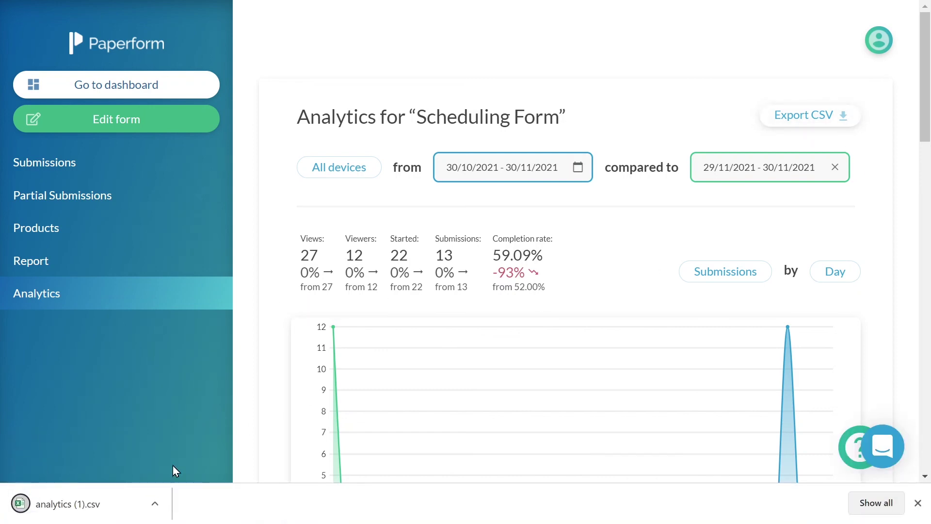
left_click(117, 514)
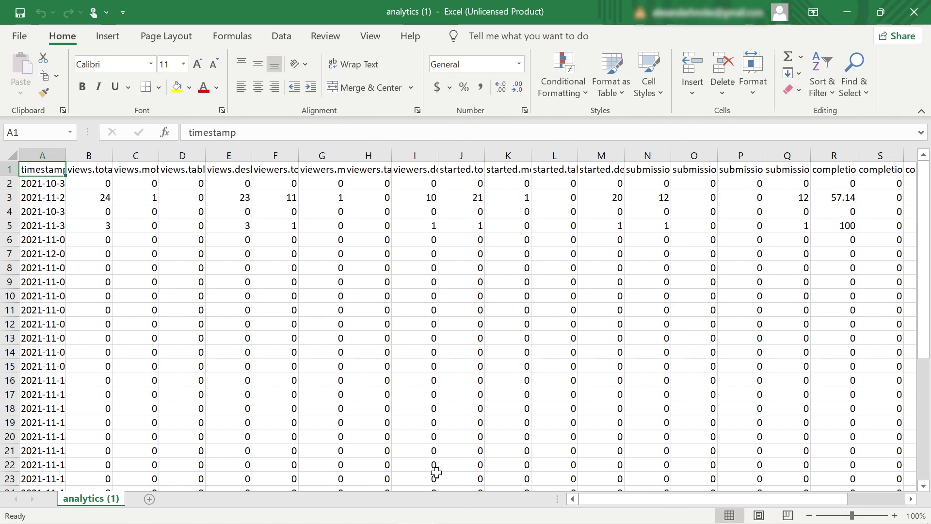
left_click(914, 11)
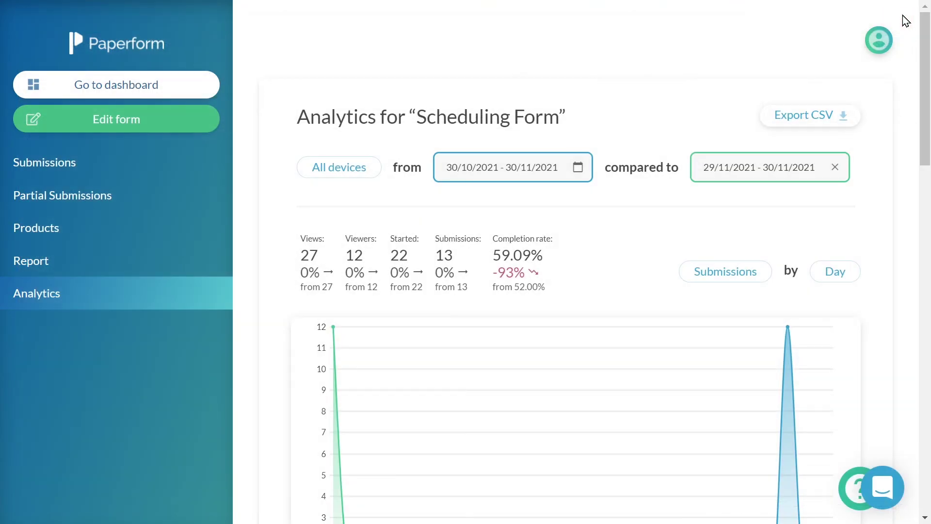
Step: Scroll down through the full analytics page
left_click_drag(919, 61, 929, 411)
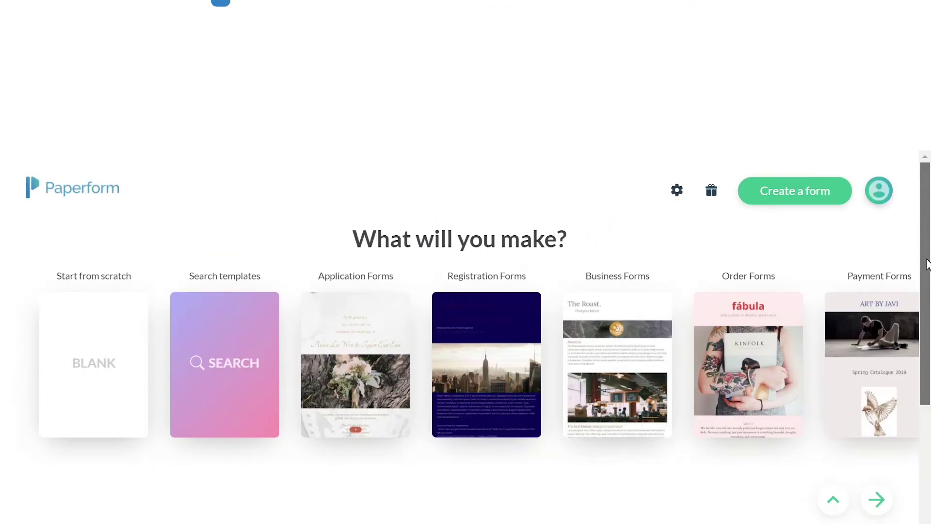
scroll(466, 262, "down", 6)
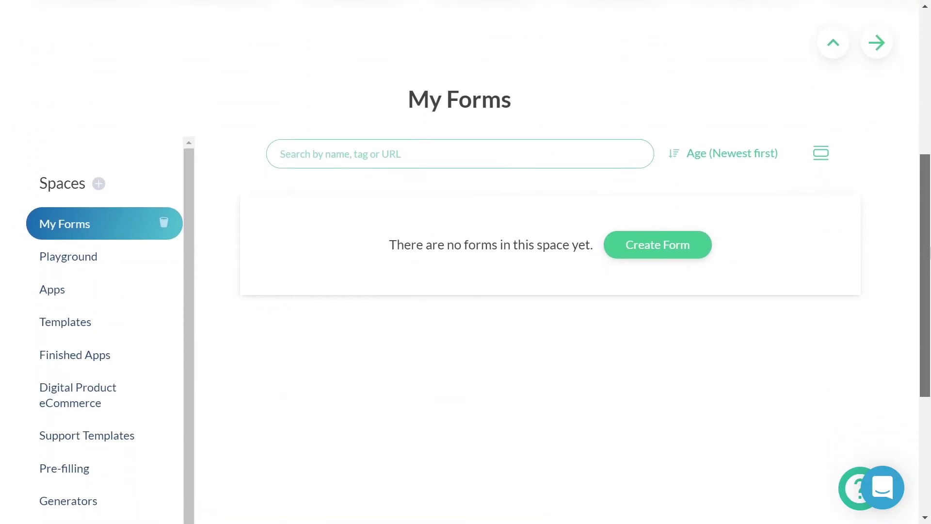